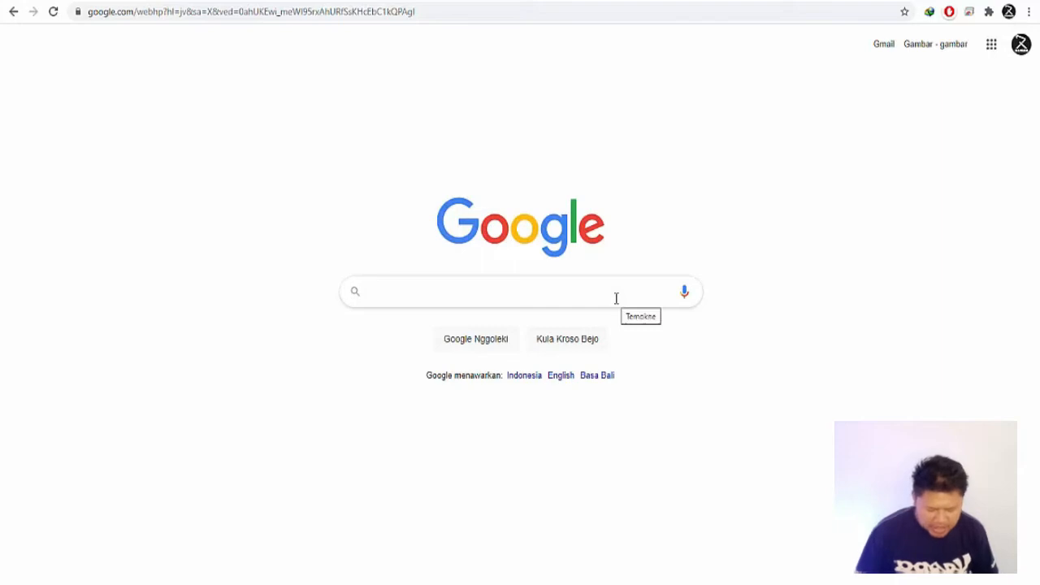
Step: Search Google for "xampp download" and open the Download XAMPP page of Apache Friends
{"action": "type", "text": "xampp dow"}
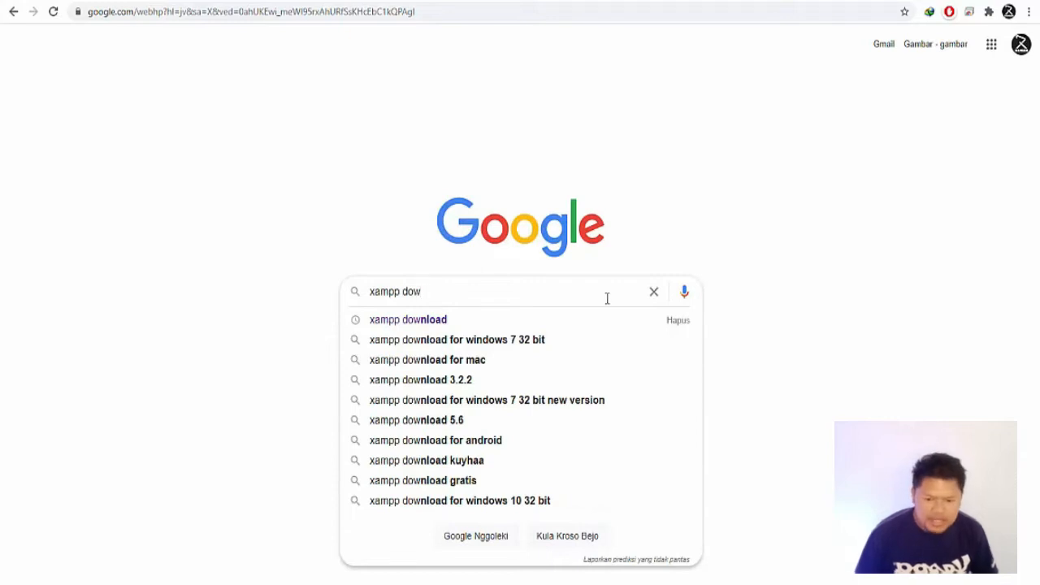
{"action": "left_click", "coordinate": [481, 325]}
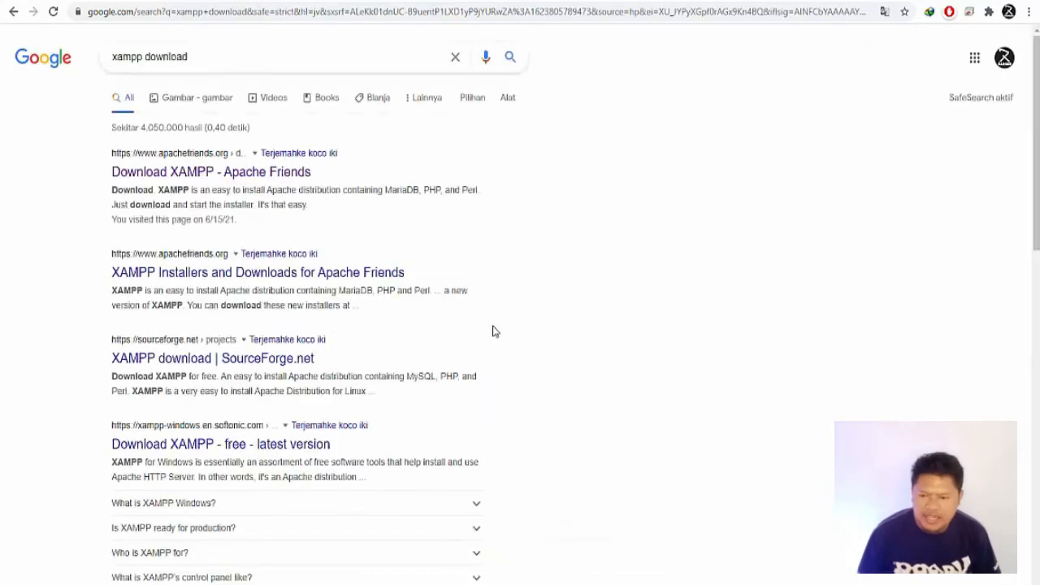
{"action": "left_click", "coordinate": [152, 177]}
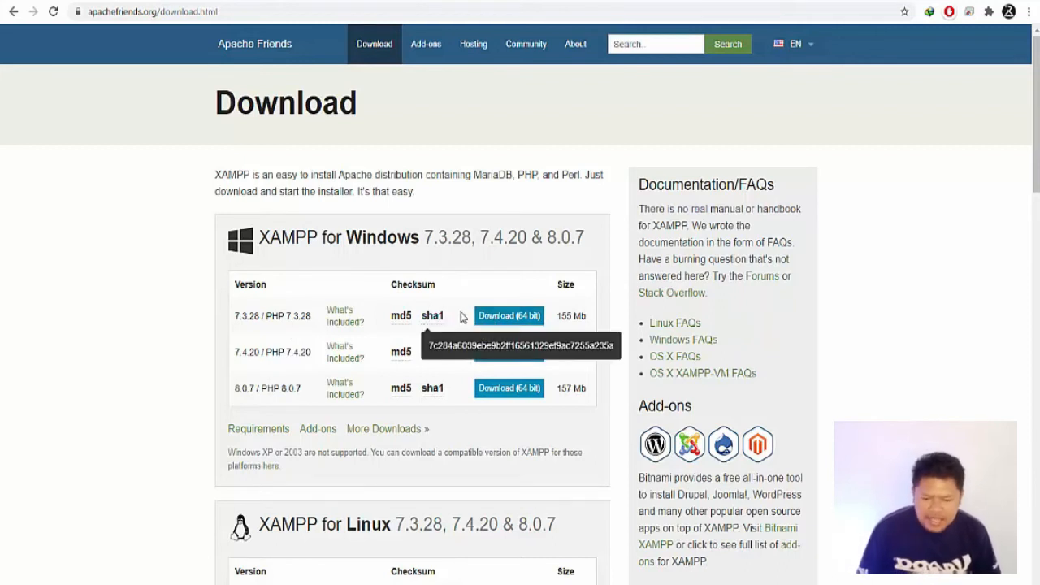
Step: Download the 64-bit XAMPP 7.3.28 installer for Windows, adding the duplicate with a numbered file name
{"action": "left_click", "coordinate": [525, 323]}
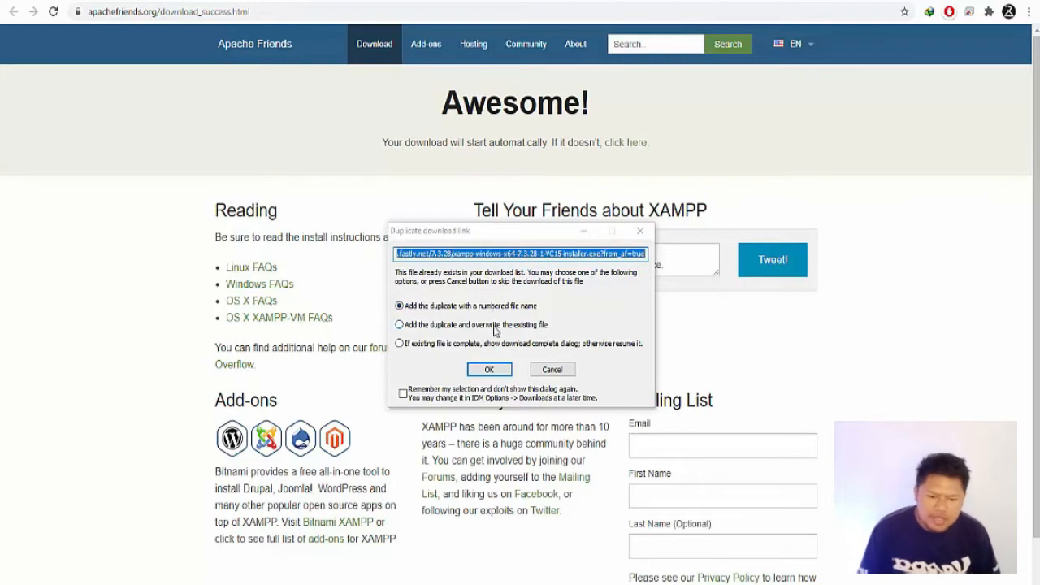
{"action": "left_click", "coordinate": [490, 371]}
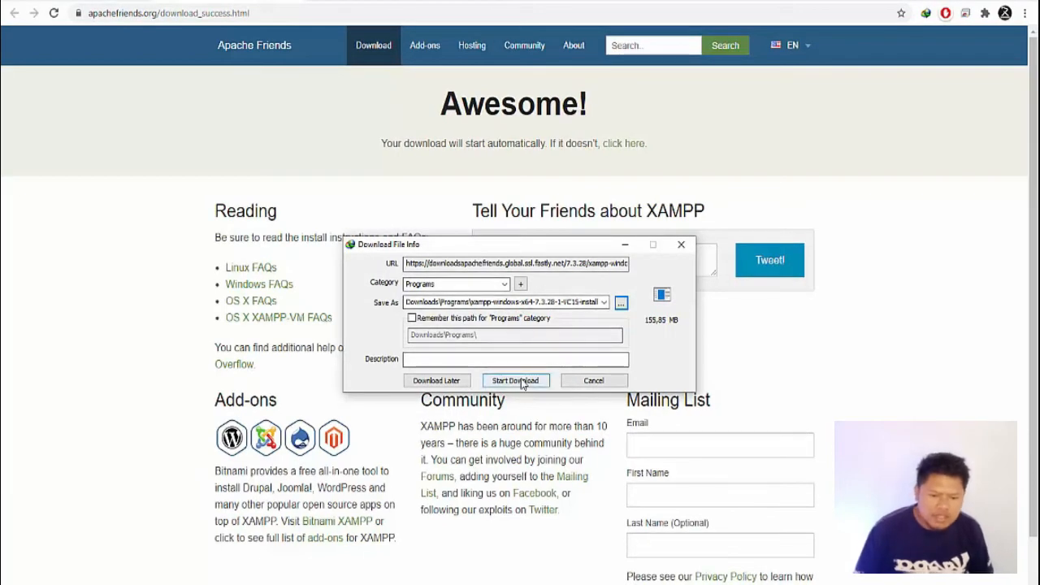
{"action": "left_click", "coordinate": [521, 380]}
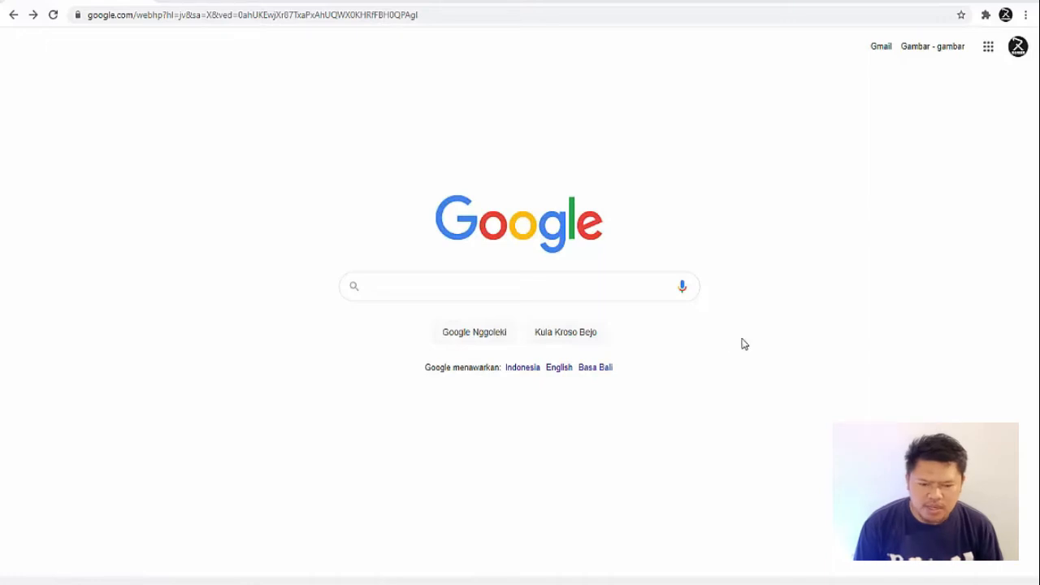
Step: Search Google for "wordpres download" and open the WordPress.org download page
{"action": "left_click", "coordinate": [590, 289]}
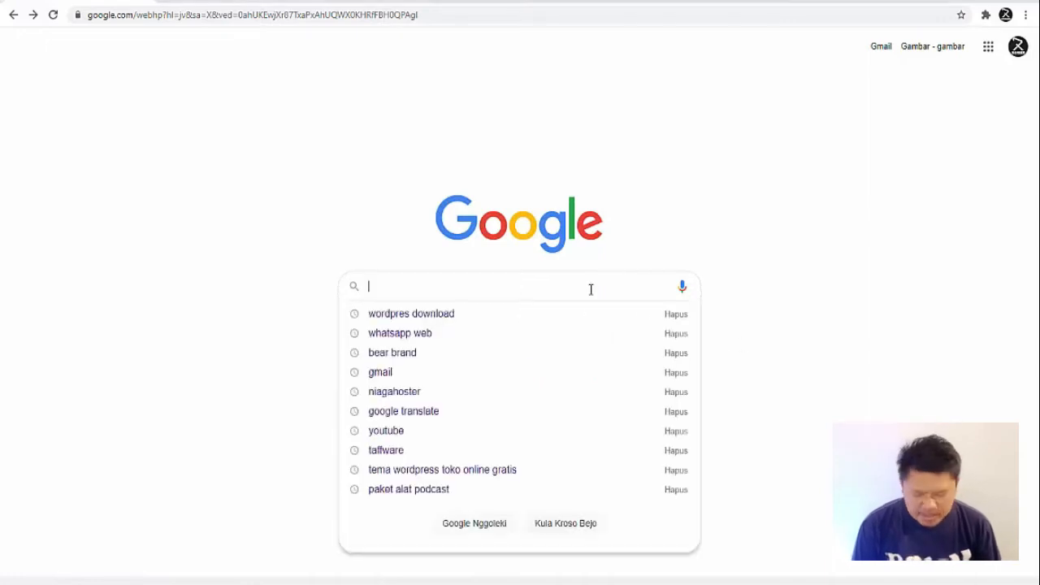
{"action": "type", "text": "wordpred"}
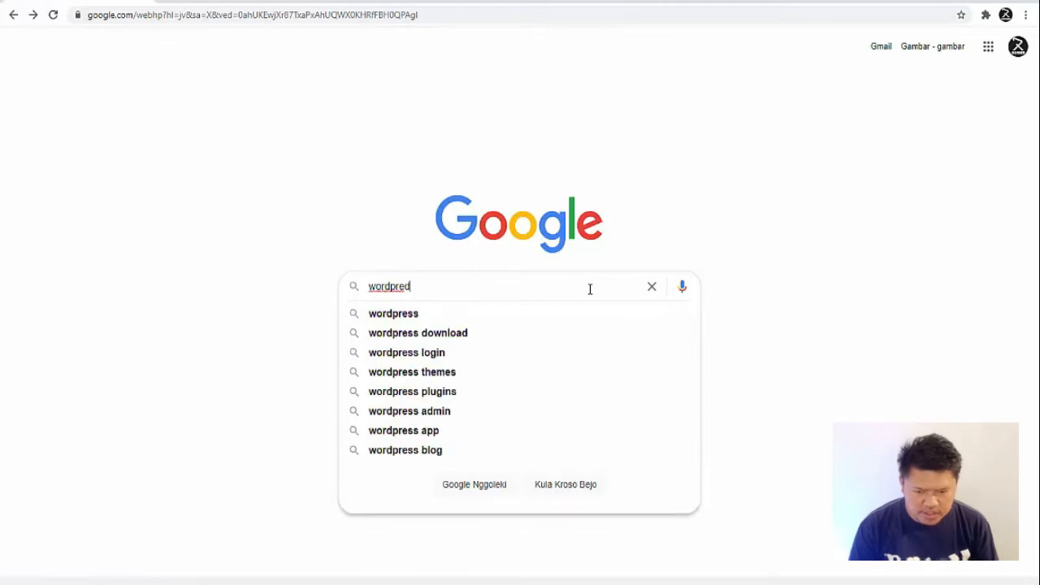
{"action": "key", "text": "BackSpace"}
{"action": "type", "text": "s"}
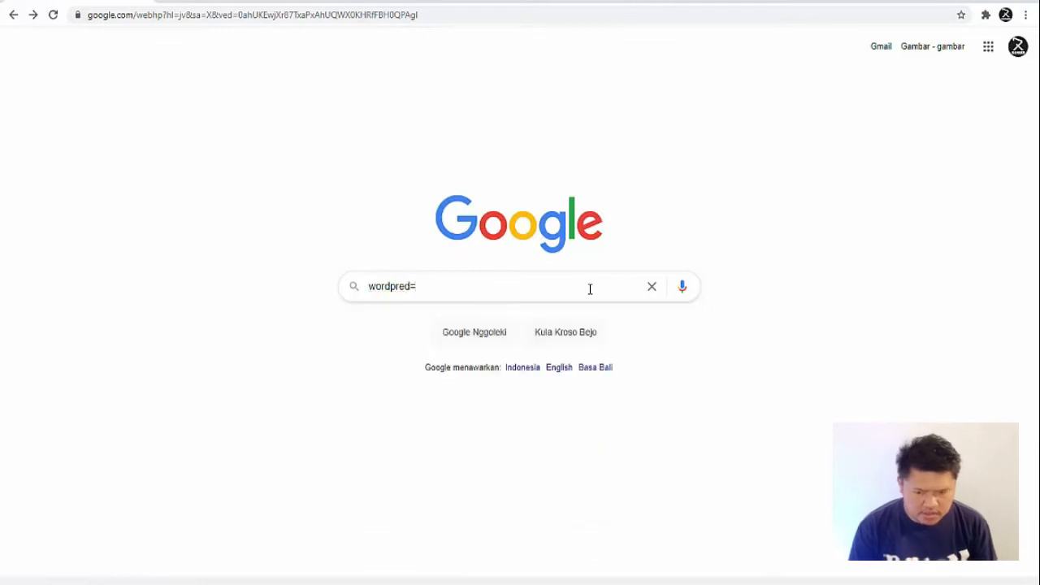
{"action": "key", "text": "Down"}
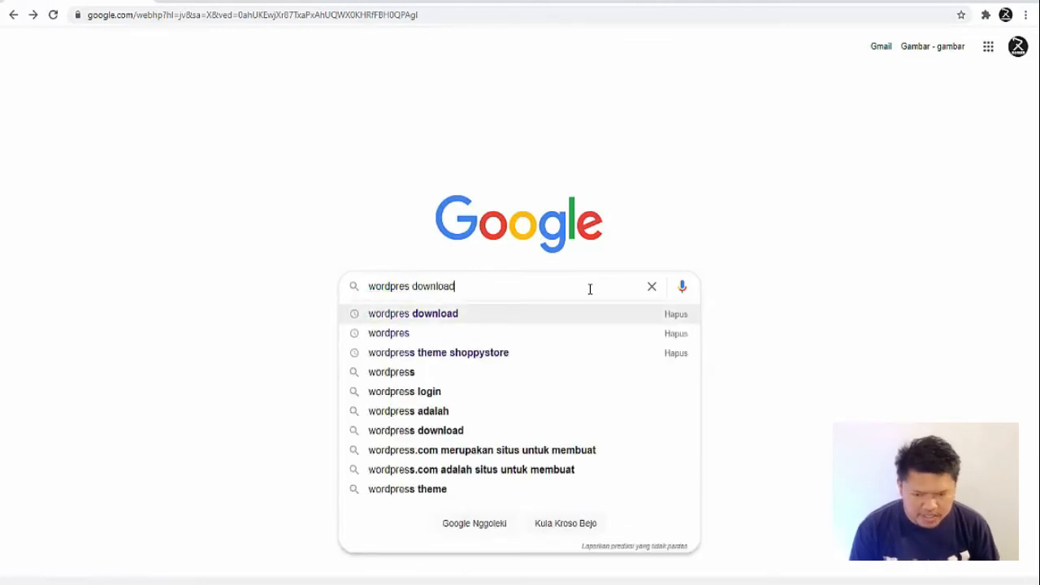
{"action": "key", "text": "Return"}
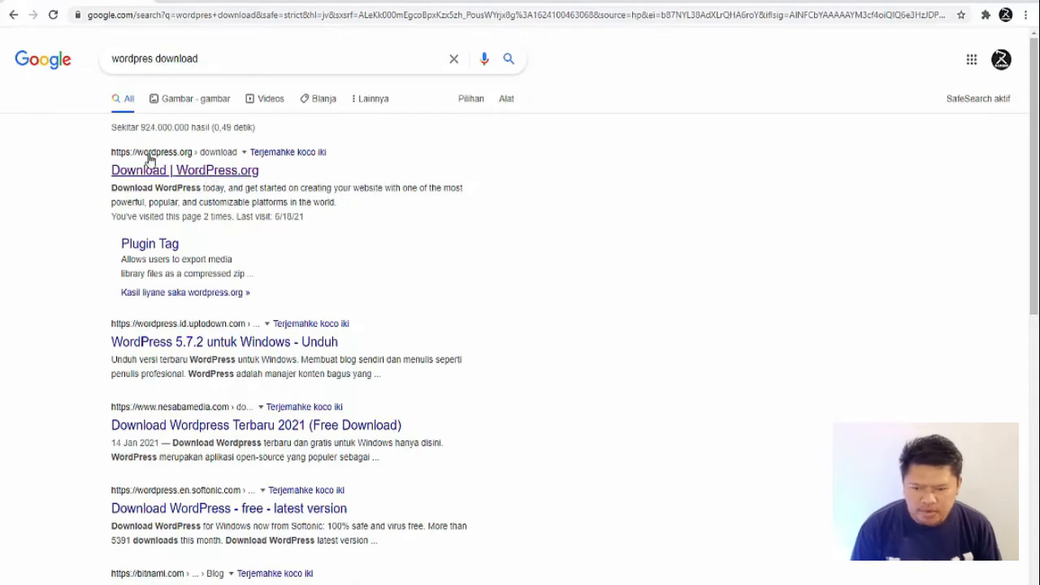
{"action": "left_click", "coordinate": [211, 172]}
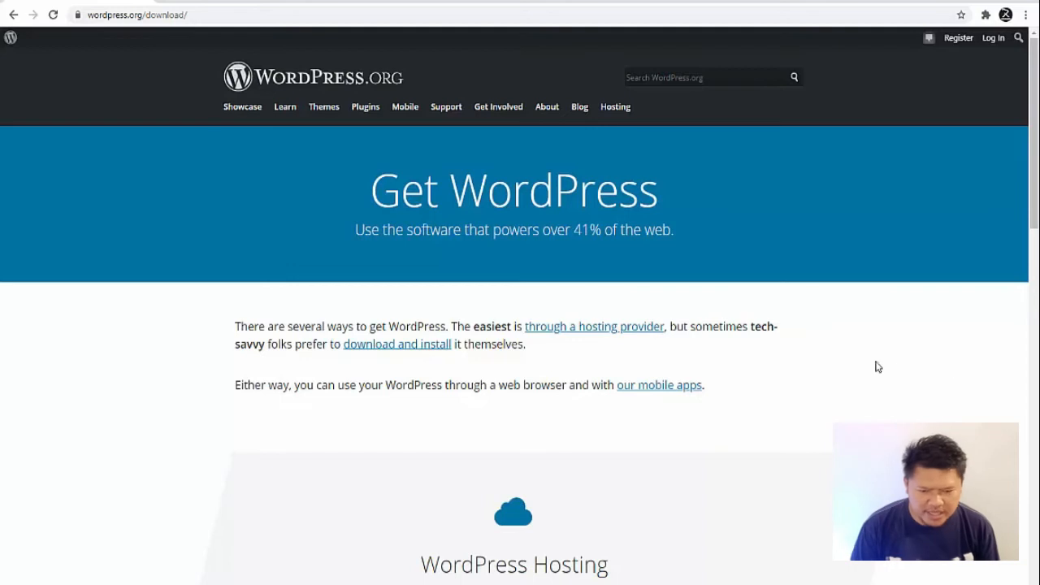
Step: Download the WordPress 5.7.2 zip archive, adding the duplicate with a numbered file name
{"action": "scroll", "coordinate": [678, 293], "scroll_direction": "down", "scroll_amount": 2}
{"action": "scroll", "coordinate": [678, 294], "scroll_direction": "down", "scroll_amount": 7}
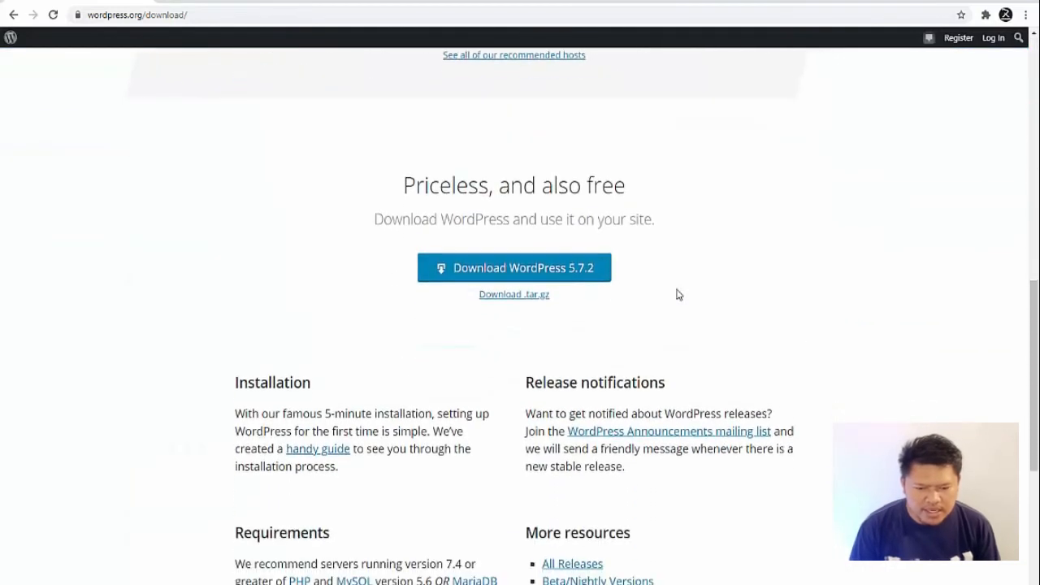
{"action": "left_click", "coordinate": [576, 275]}
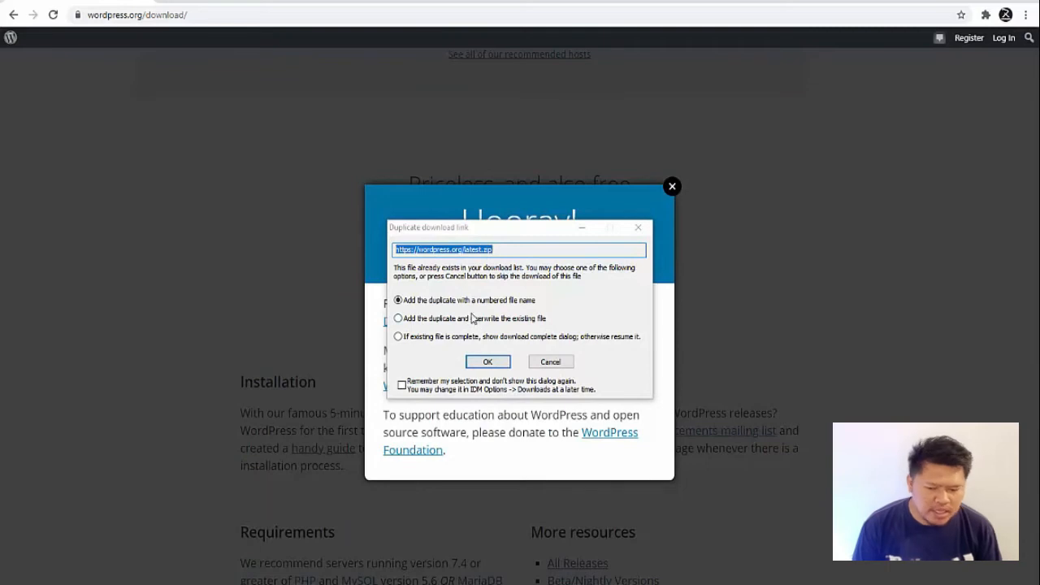
{"action": "left_click", "coordinate": [488, 362]}
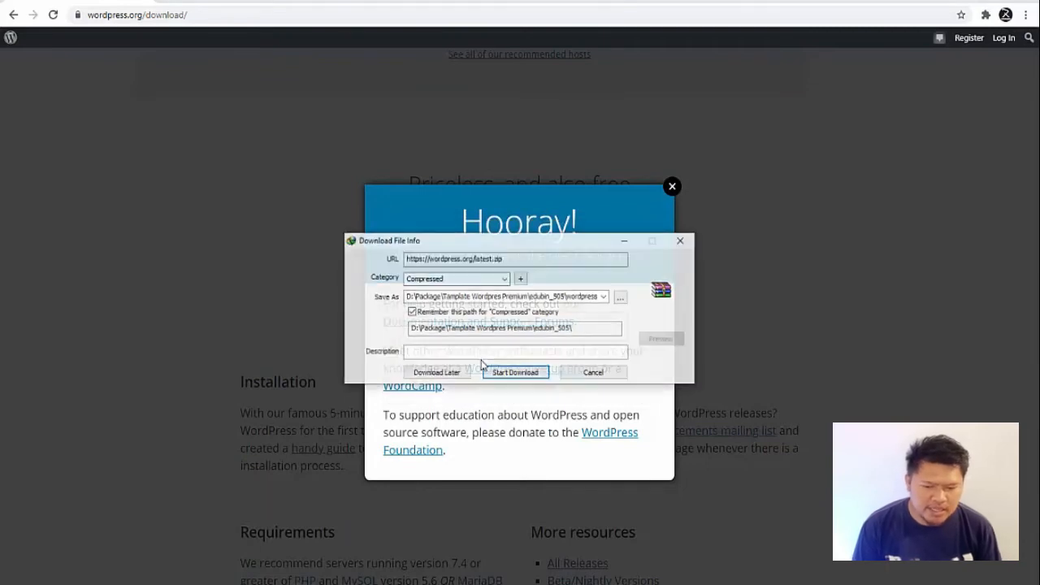
{"action": "left_click", "coordinate": [536, 374]}
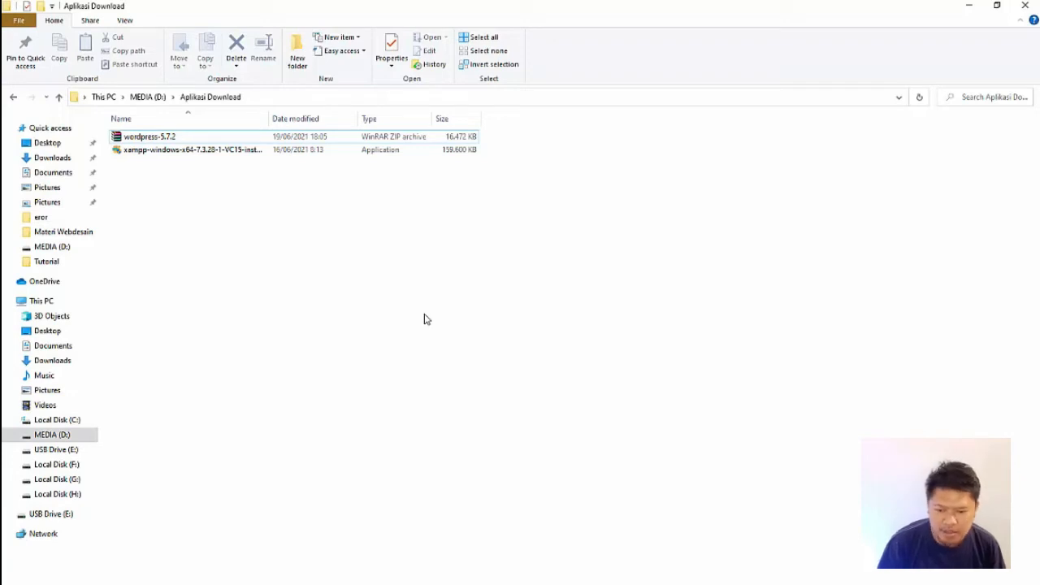
Step: Run the XAMPP installer from the Aplikasi Download folder in File Explorer and accept the setup with all components selected
{"action": "left_click", "coordinate": [173, 151]}
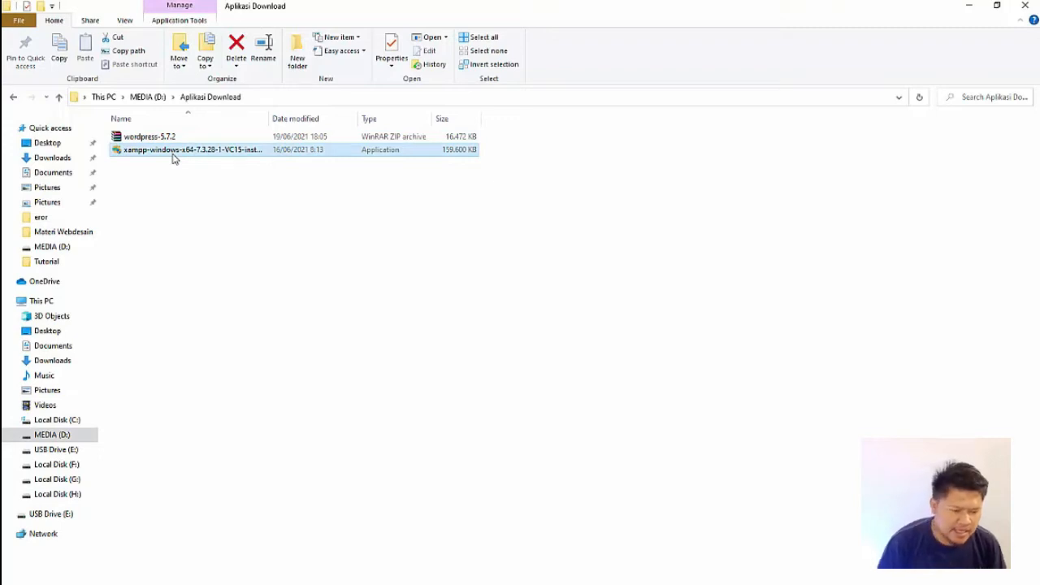
{"action": "double_click", "coordinate": [173, 159]}
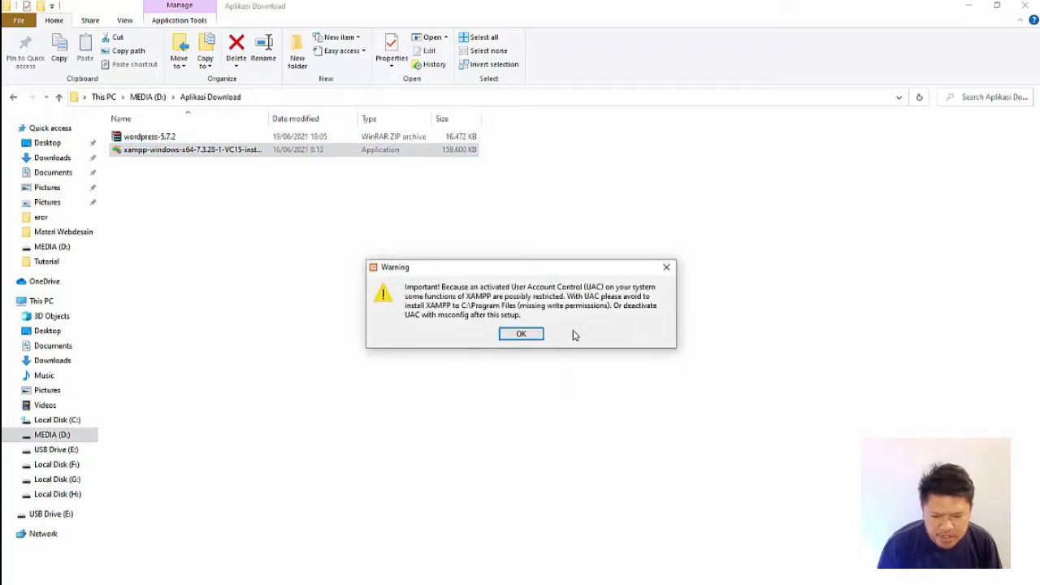
{"action": "left_click", "coordinate": [537, 339]}
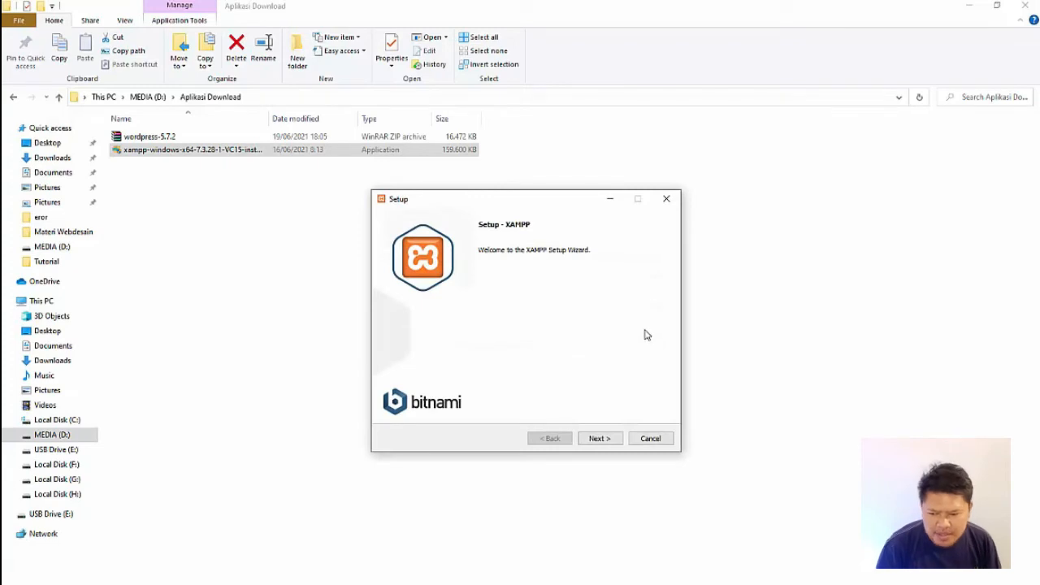
{"action": "left_click", "coordinate": [610, 438]}
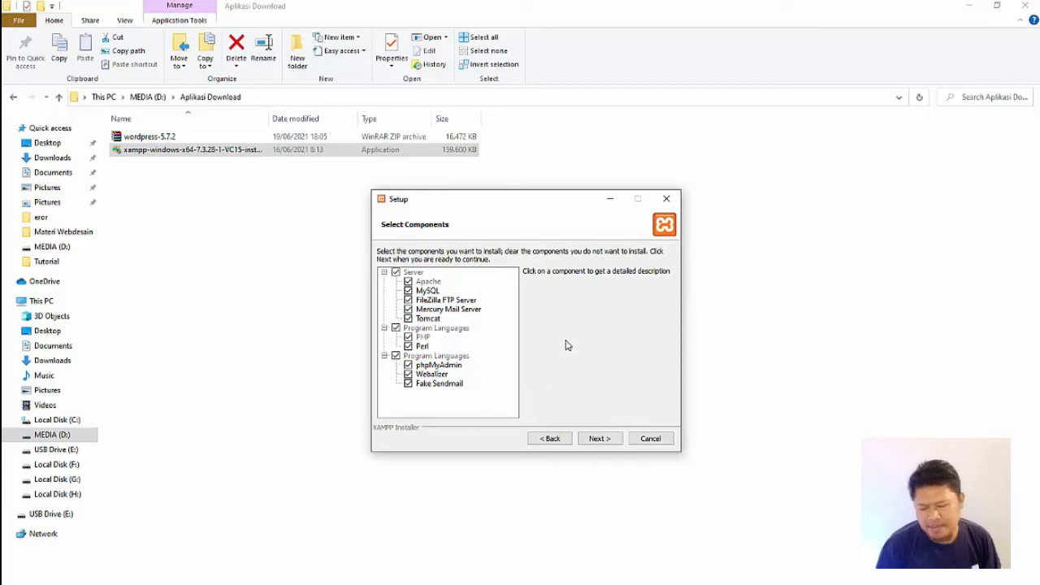
{"action": "left_click", "coordinate": [599, 440]}
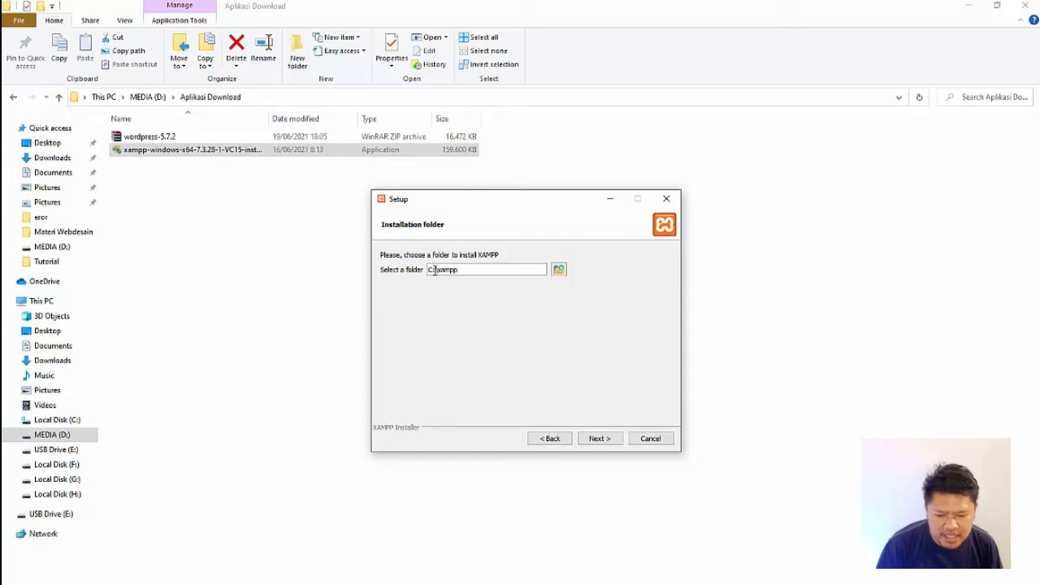
Step: Set the XAMPP installation folder to C:\xampp2 and continue the setup
{"action": "type", "text": "2"}
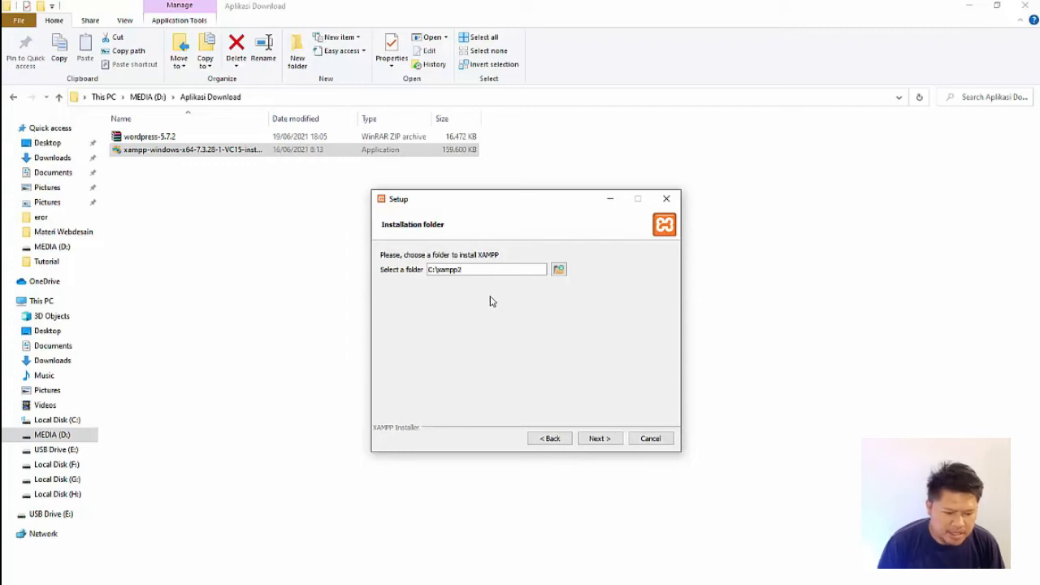
{"action": "left_click_drag", "start_coordinate": [458, 269], "coordinate": [469, 269]}
{"action": "left_click", "coordinate": [469, 269]}
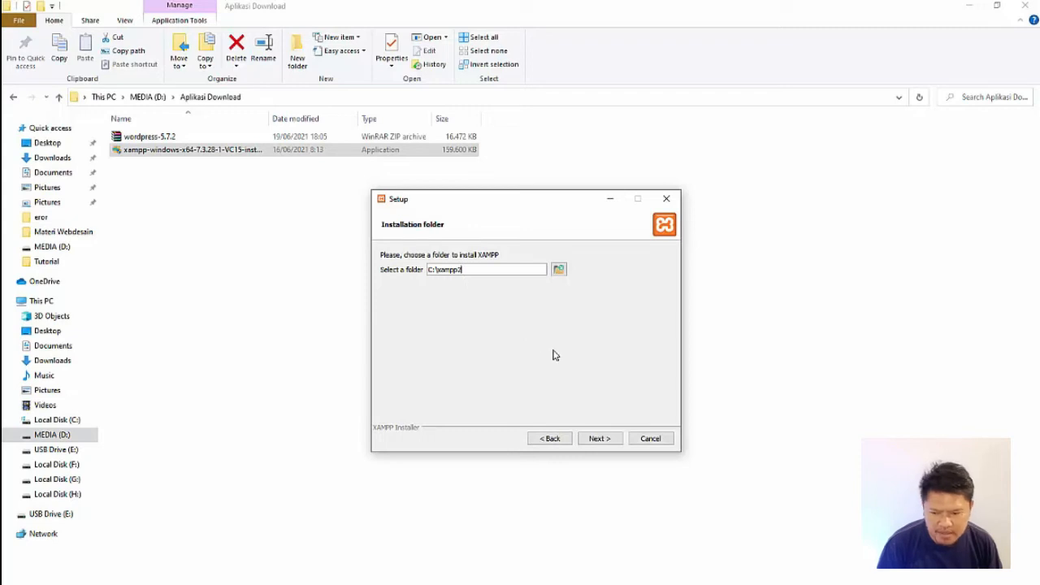
{"action": "left_click", "coordinate": [600, 446]}
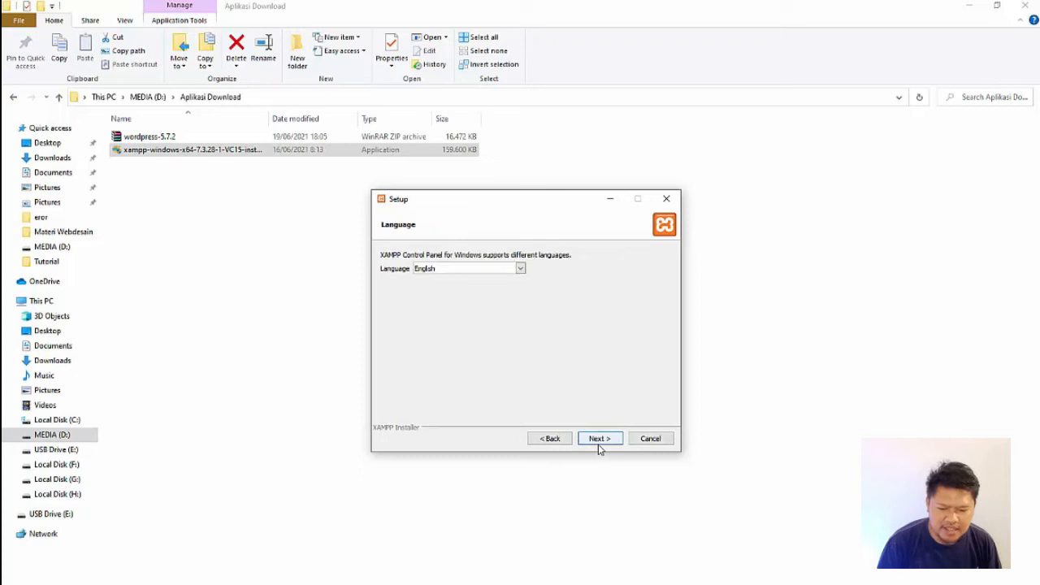
Step: Choose English as the XAMPP Control Panel language and continue the setup
{"action": "left_click", "coordinate": [519, 270]}
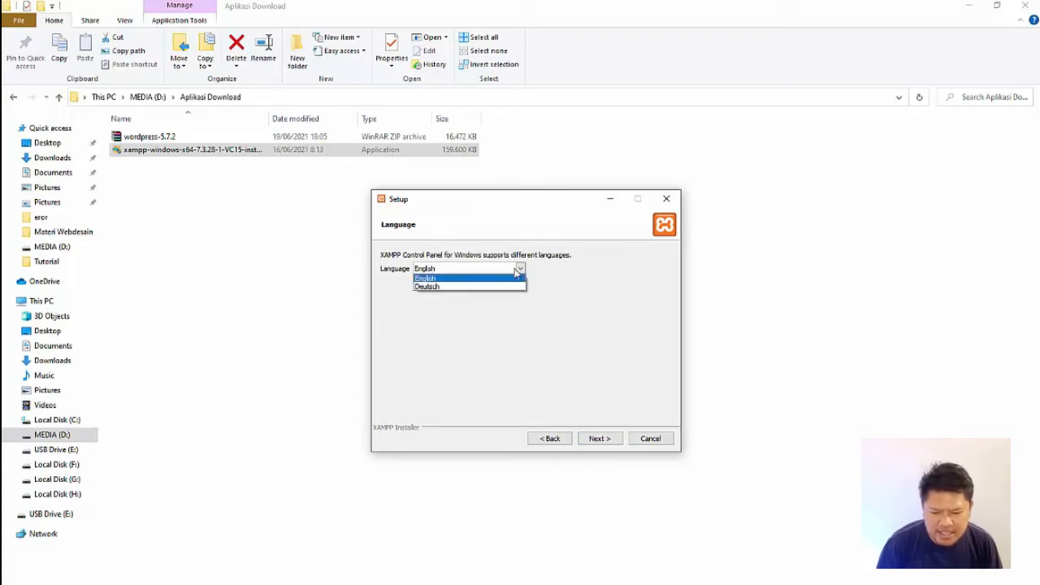
{"action": "left_click", "coordinate": [515, 273]}
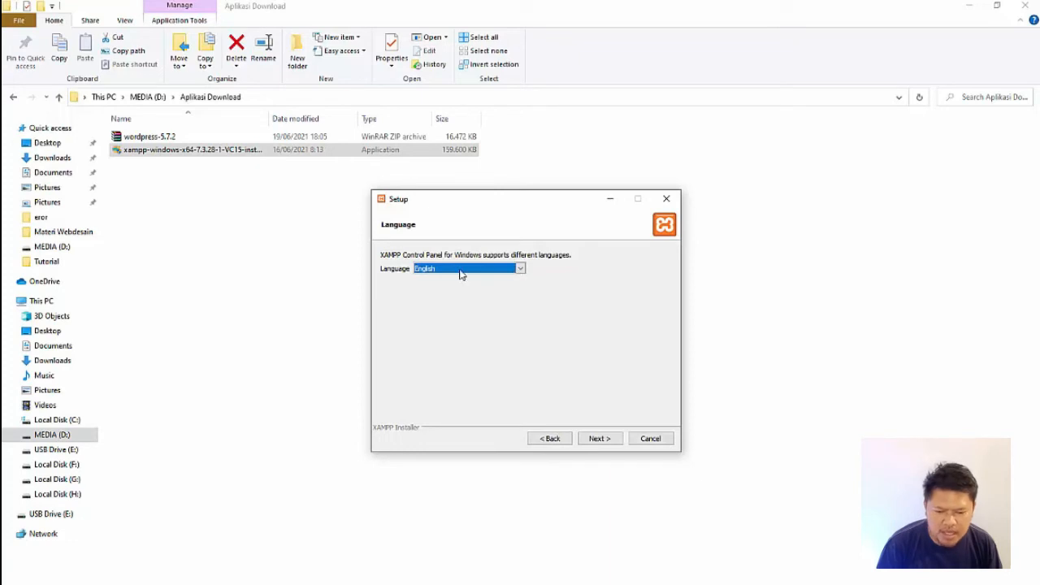
{"action": "left_click", "coordinate": [606, 441]}
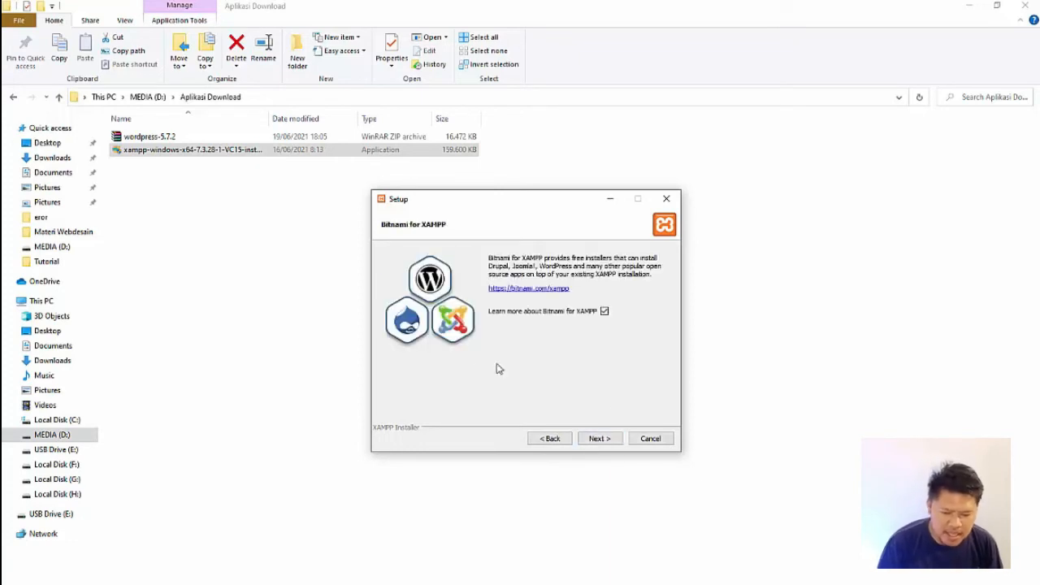
Step: Install XAMPP, closing the Bitnami web page that opens, and finish the setup with the Control Panel set to start
{"action": "left_click", "coordinate": [597, 439]}
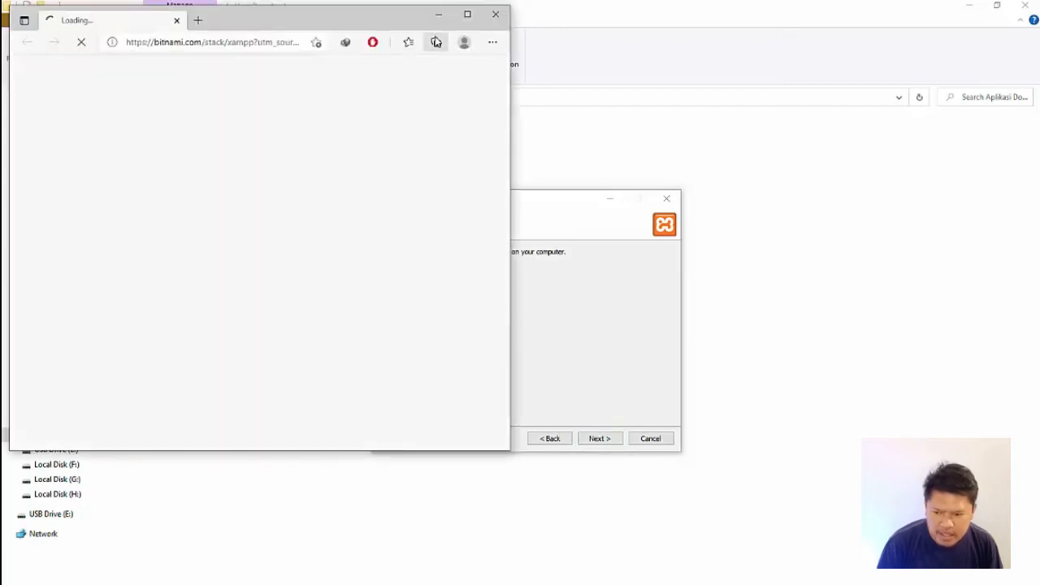
{"action": "left_click", "coordinate": [495, 17]}
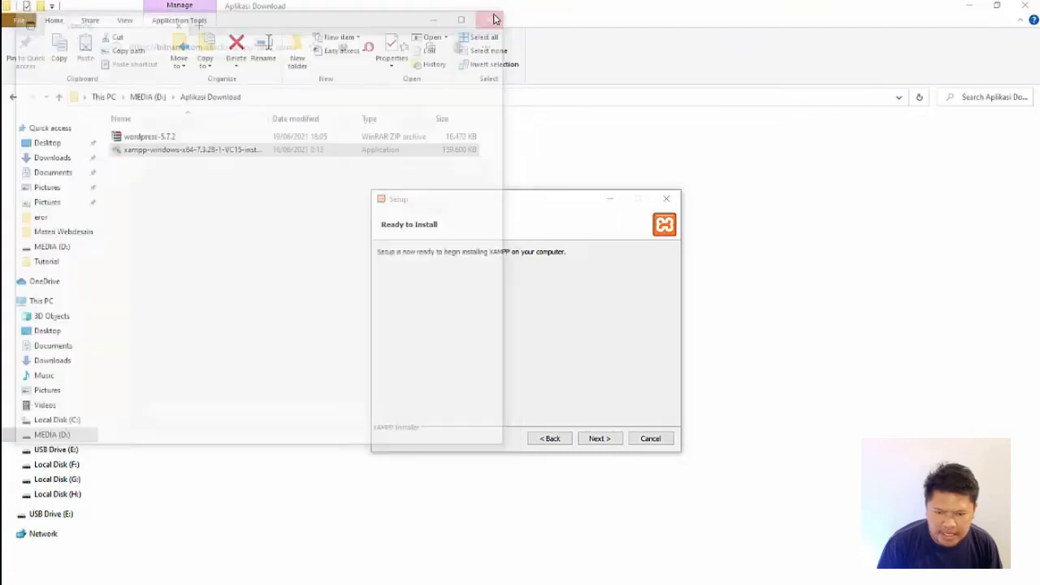
{"action": "left_click", "coordinate": [611, 441]}
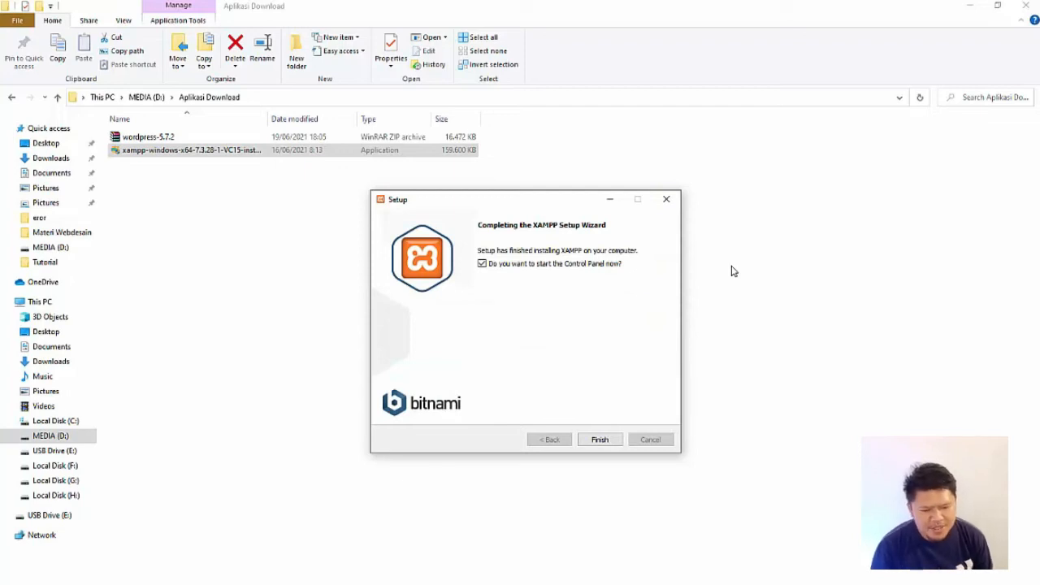
{"action": "left_click", "coordinate": [602, 443]}
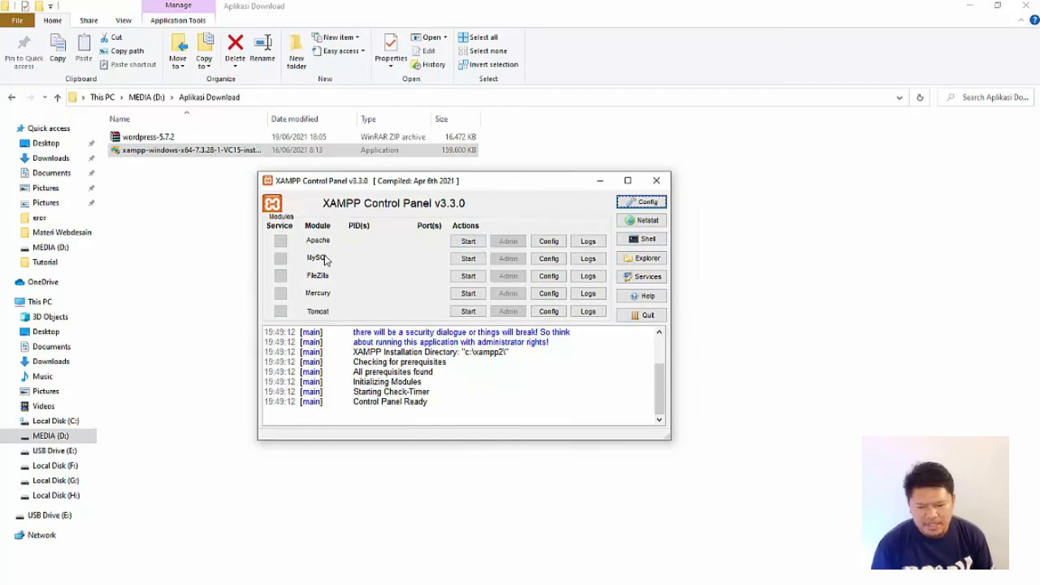
Step: Start the Apache and MySQL modules in the XAMPP Control Panel, allowing both through the firewall on private networks
{"action": "left_click", "coordinate": [468, 244]}
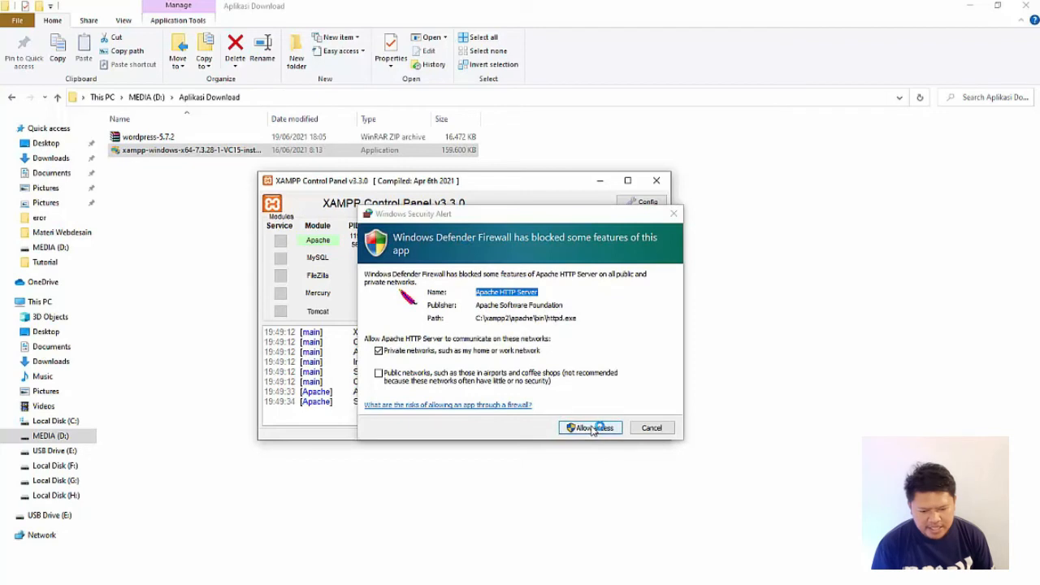
{"action": "left_click", "coordinate": [591, 429]}
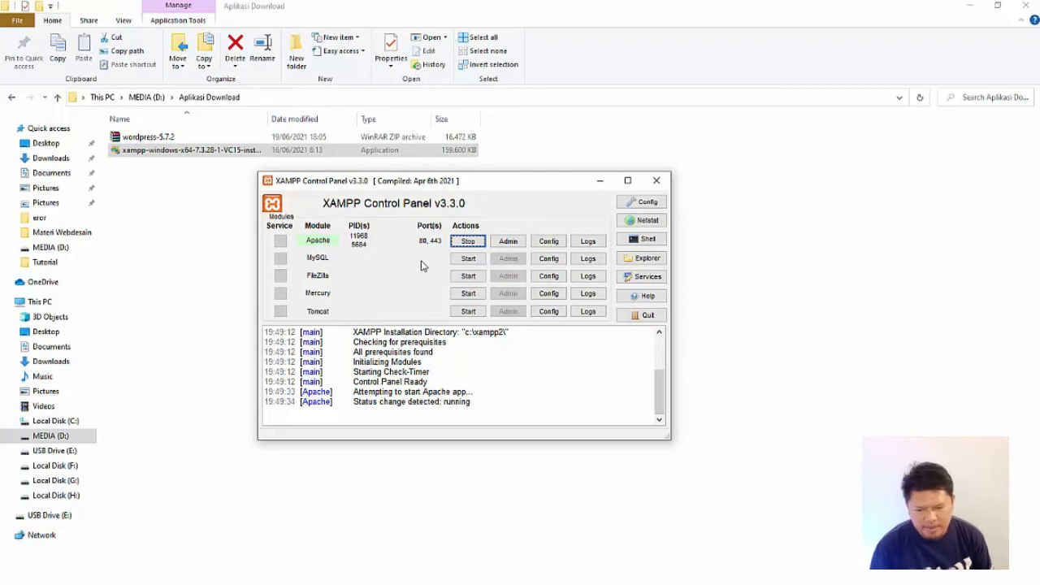
{"action": "left_click", "coordinate": [468, 260]}
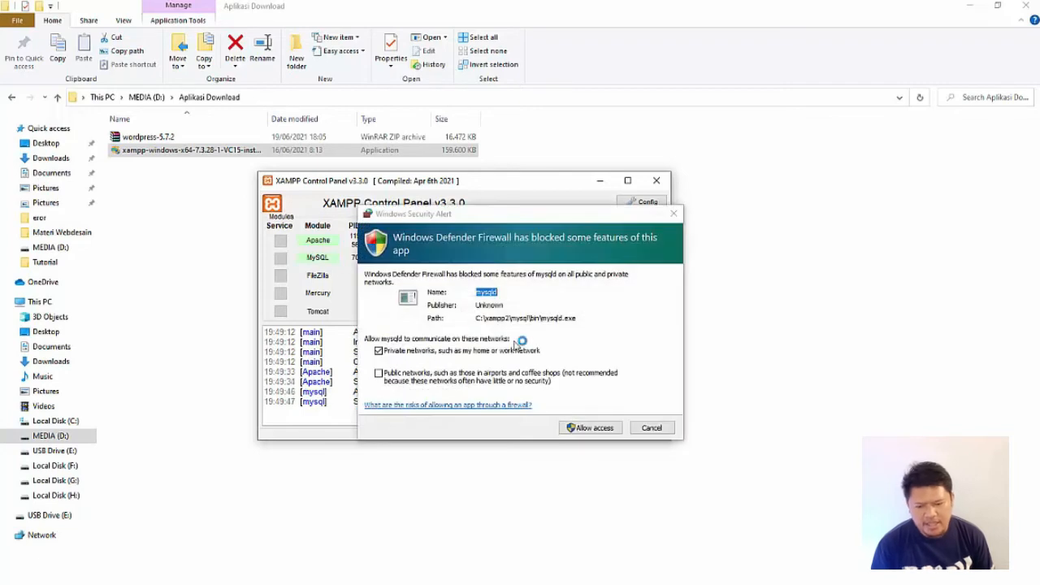
{"action": "left_click", "coordinate": [577, 429]}
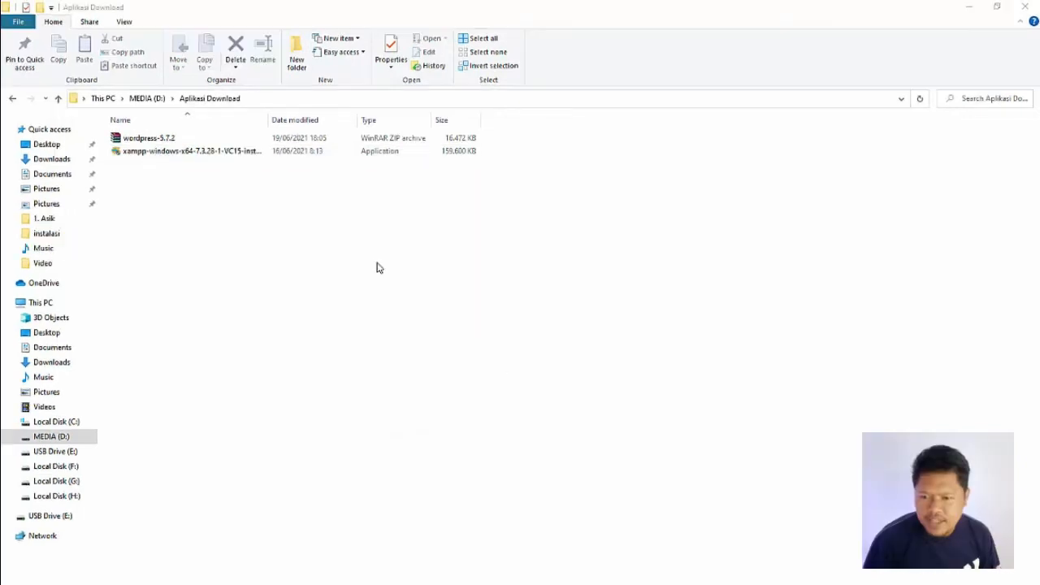
Step: Copy the wordpress-5.7.2 archive from the Aplikasi Download folder into C:\xampp\htdocs
{"action": "right_click", "coordinate": [152, 143]}
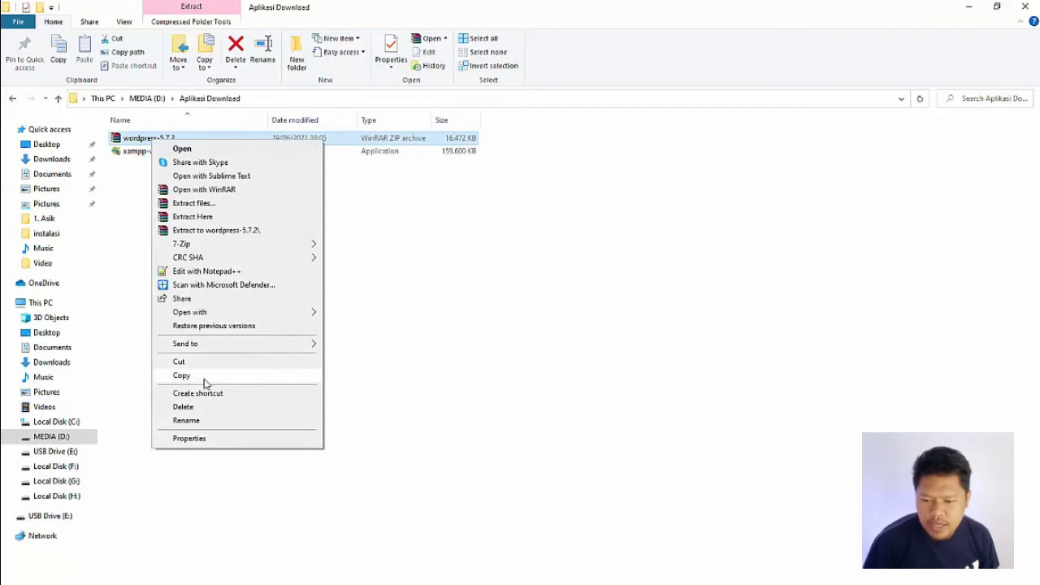
{"action": "left_click", "coordinate": [204, 380]}
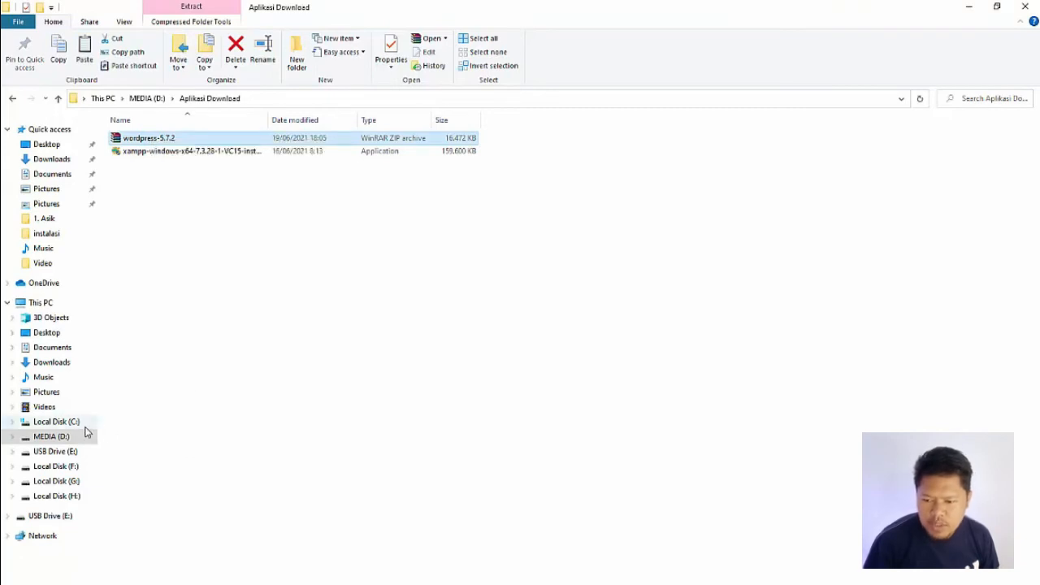
{"action": "left_click", "coordinate": [61, 422]}
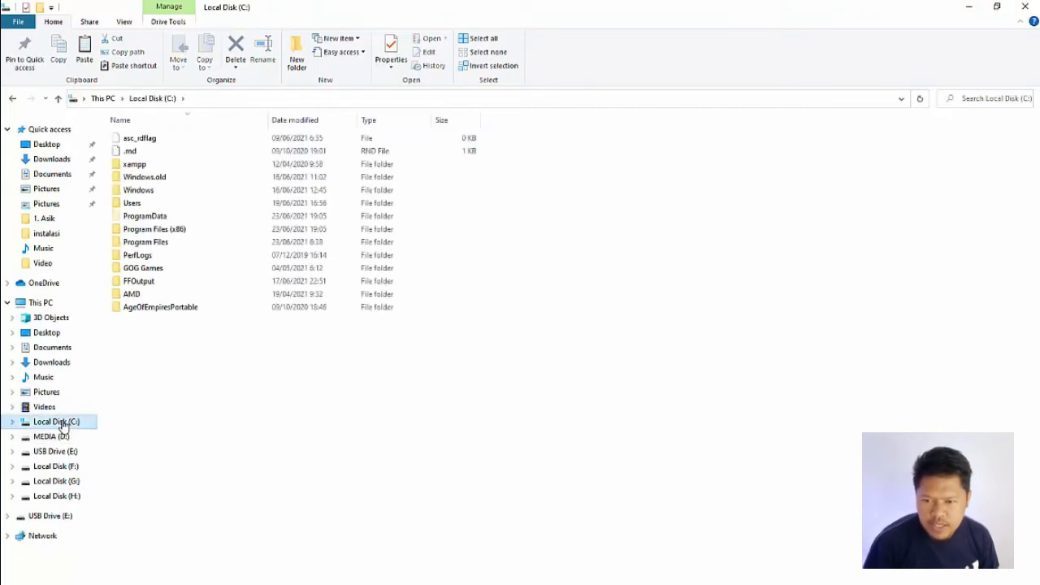
{"action": "double_click", "coordinate": [146, 166]}
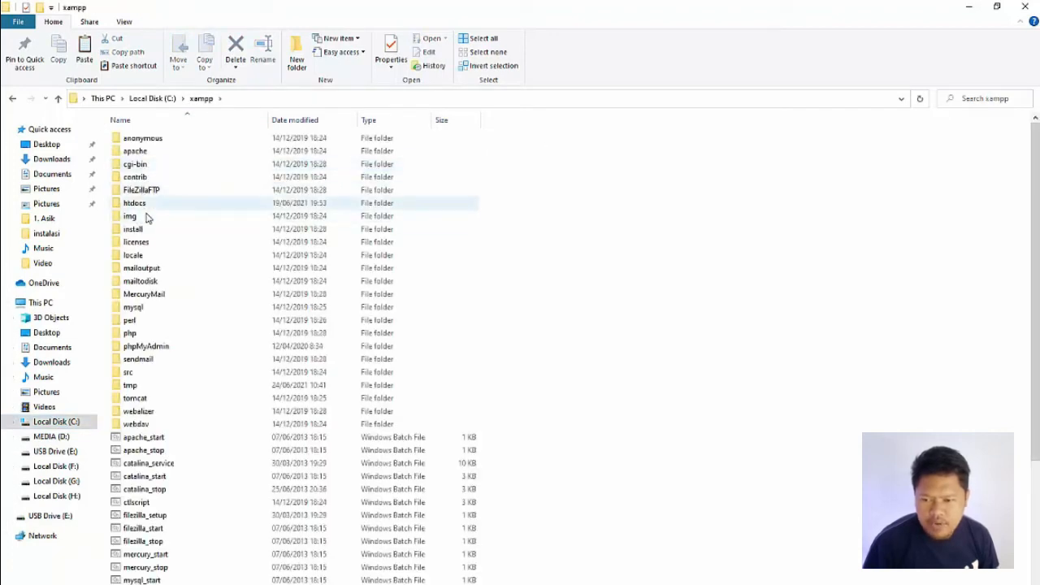
{"action": "left_click", "coordinate": [140, 209]}
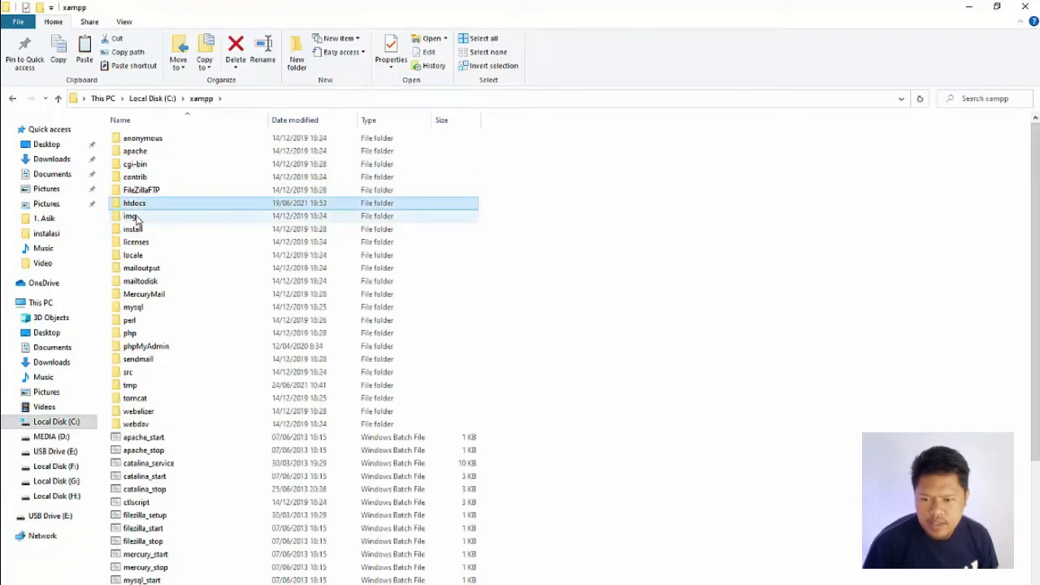
{"action": "double_click", "coordinate": [137, 207]}
{"action": "right_click", "coordinate": [242, 402]}
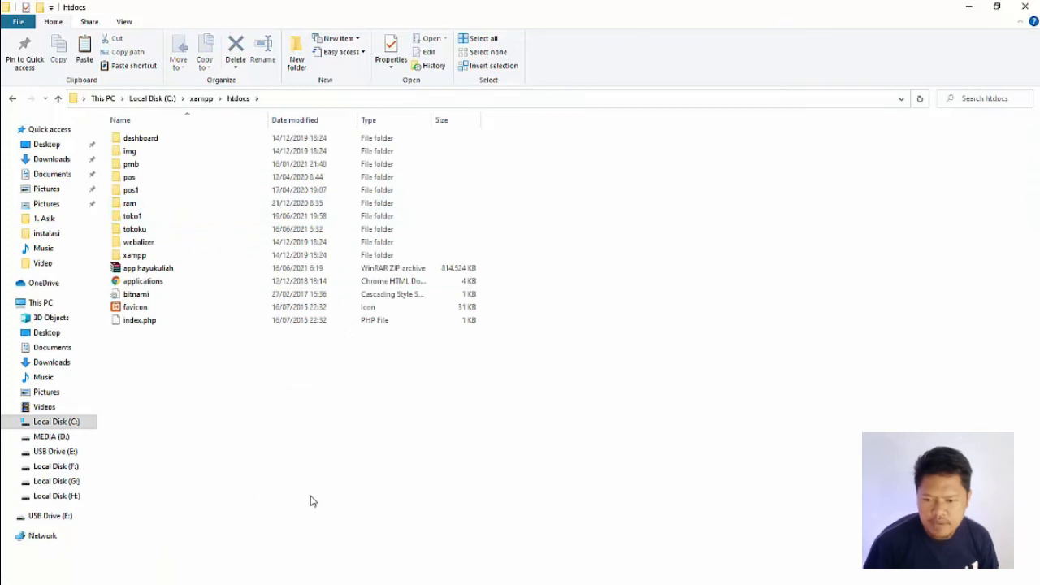
{"action": "key", "text": "ctrl+v"}
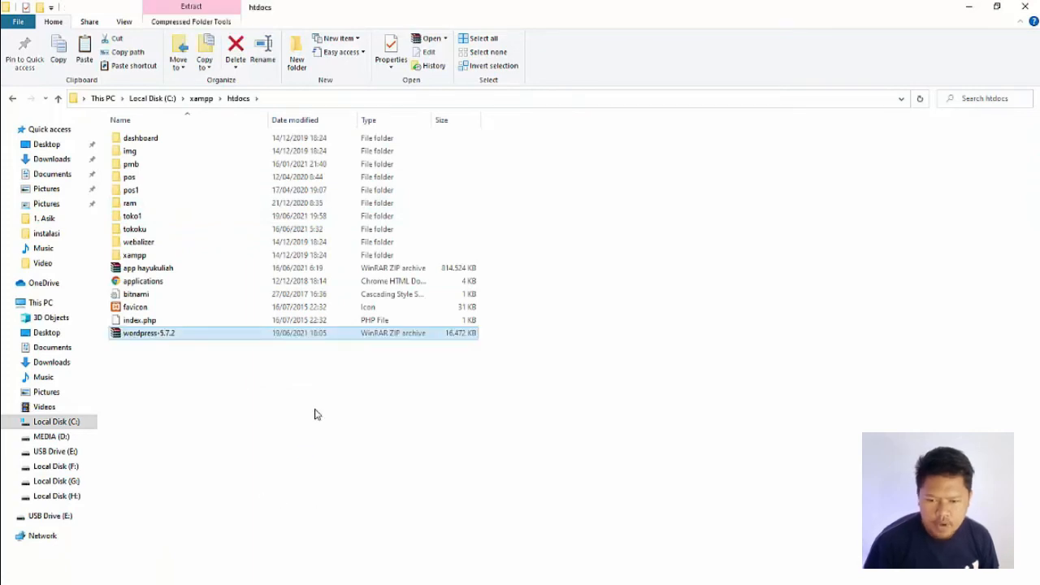
Step: Extract the wordpress-5.7.2 archive directly into htdocs and rename the extracted wordpress folder as toko10
{"action": "right_click", "coordinate": [152, 336]}
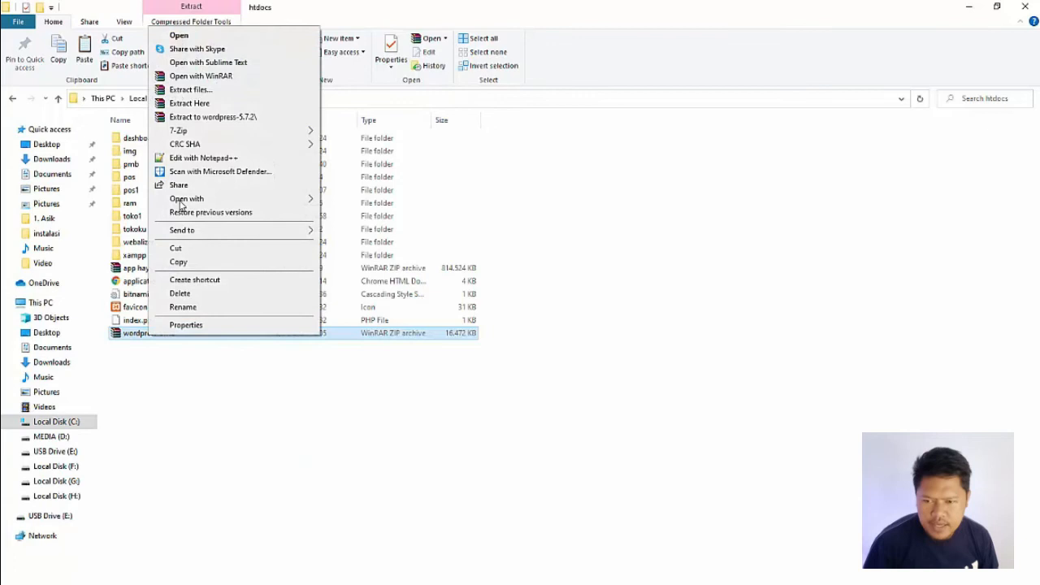
{"action": "left_click", "coordinate": [181, 104]}
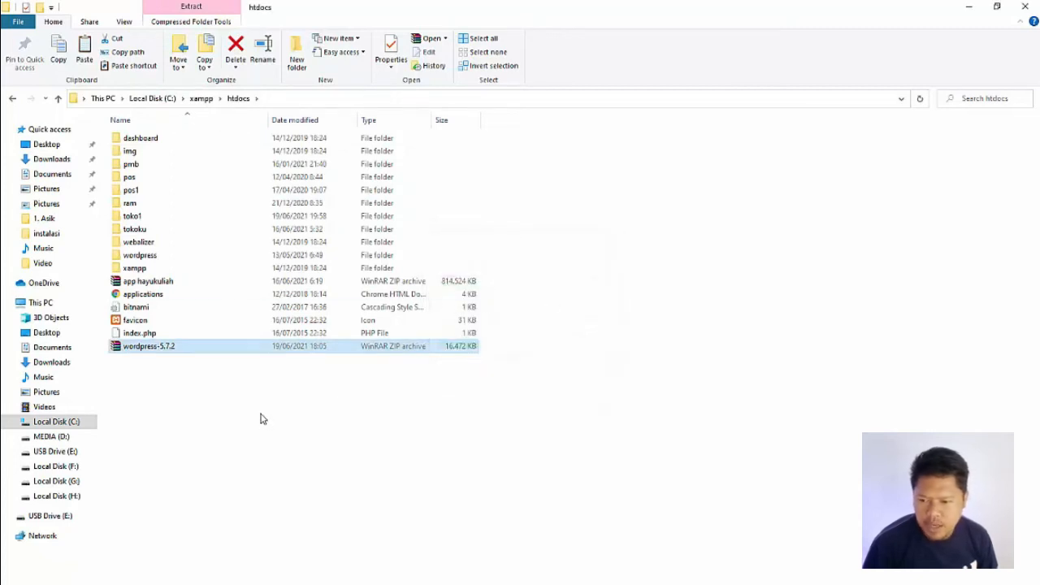
{"action": "left_click", "coordinate": [143, 257]}
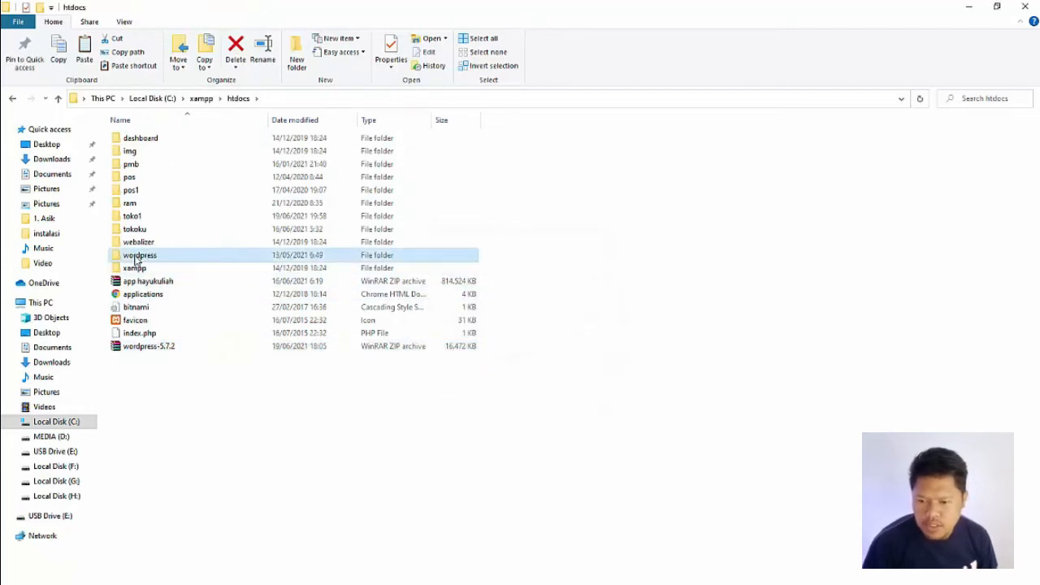
{"action": "key", "text": "F2"}
{"action": "key", "text": "BackSpace"}
{"action": "type", "text": "toko"}
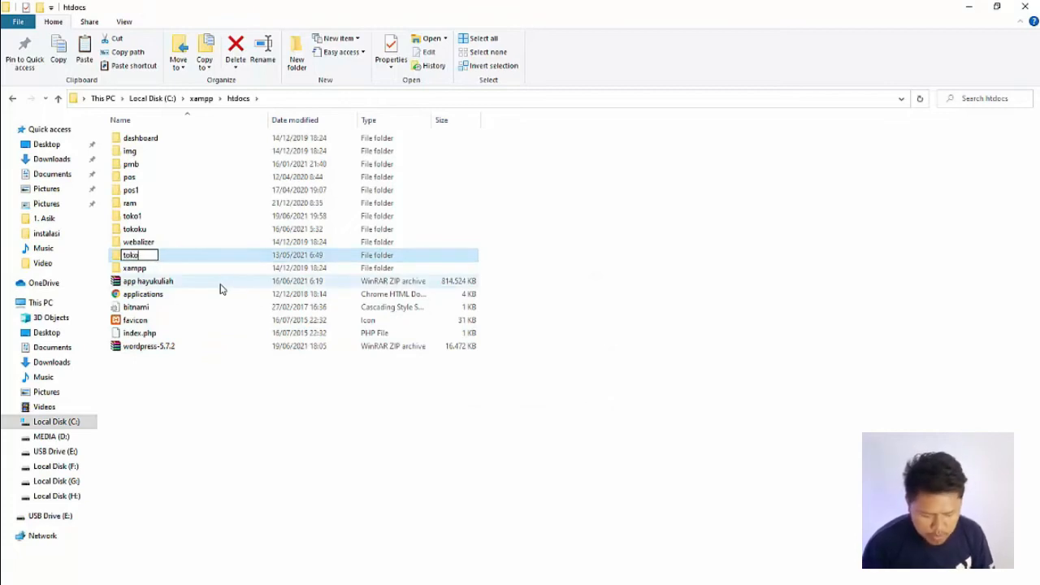
{"action": "type", "text": "10"}
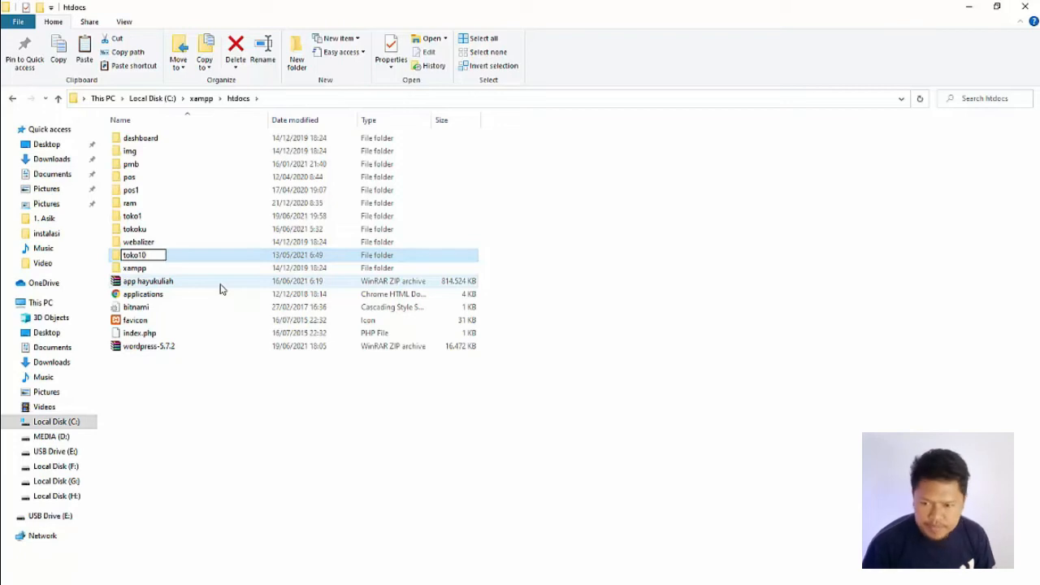
{"action": "key", "text": "Return"}
{"action": "key", "text": "Return"}
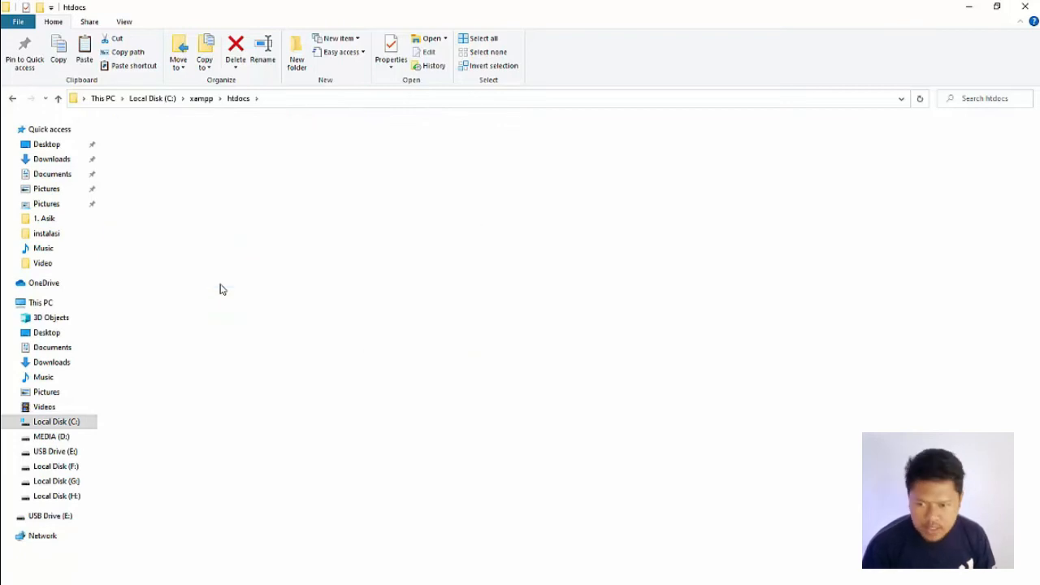
Step: Open the toko10 folder to check its WordPress files and close the folder window
{"action": "left_click_drag", "start_coordinate": [204, 420], "coordinate": [117, 128]}
{"action": "left_click", "coordinate": [650, 230]}
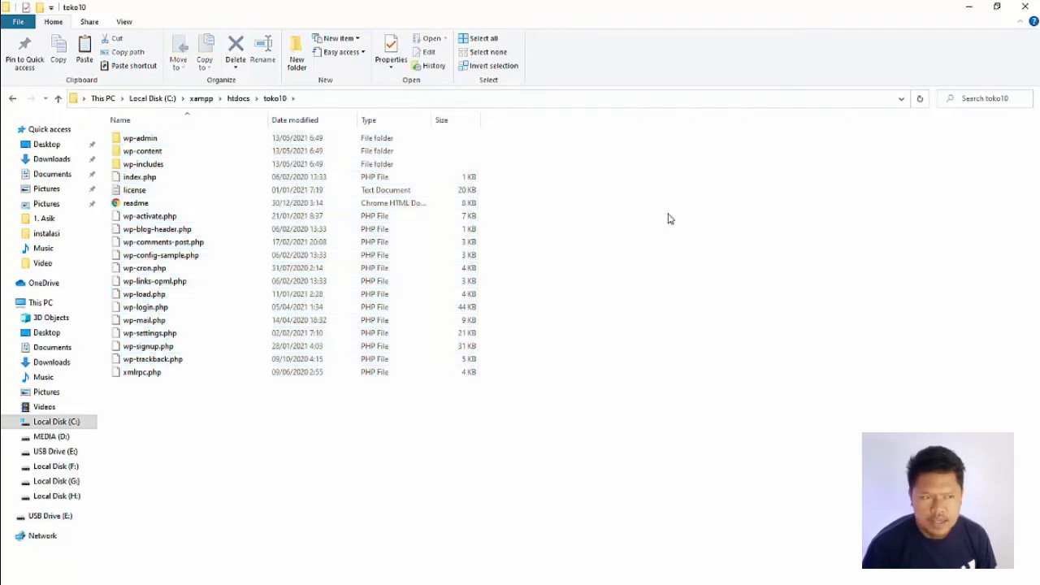
{"action": "left_click", "coordinate": [1025, 6]}
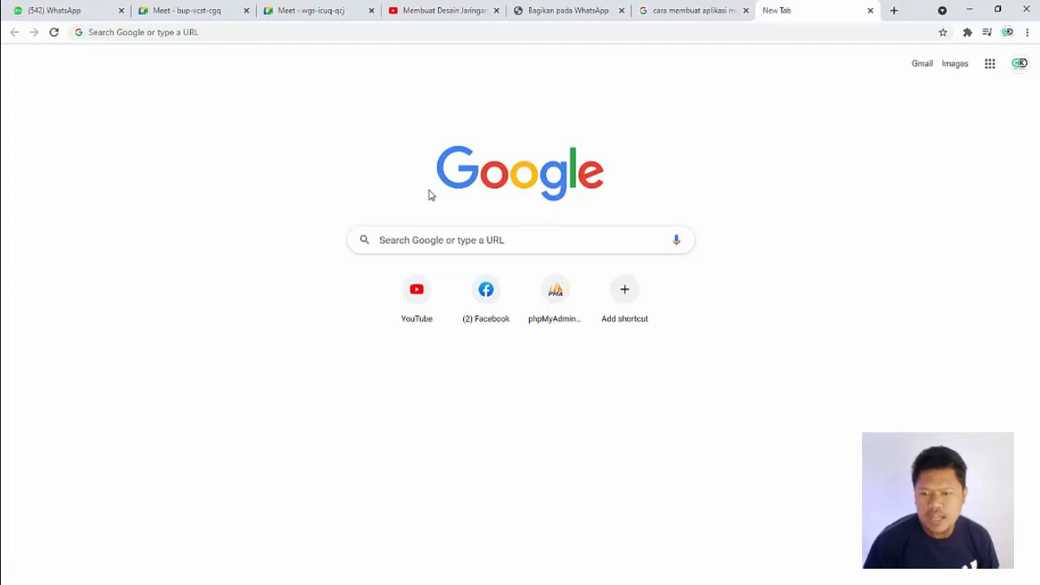
Step: Open localhost/phpmyadmin in the browser and dismiss the translation offer
{"action": "left_click", "coordinate": [224, 35]}
{"action": "type", "text": "localhost/phpmyadmin"}
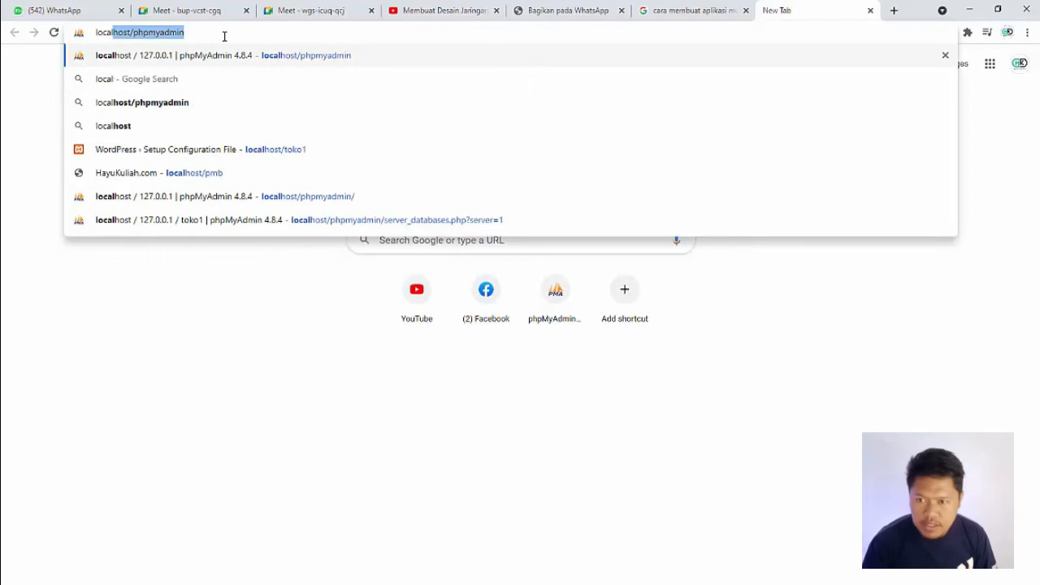
{"action": "key", "text": "Return"}
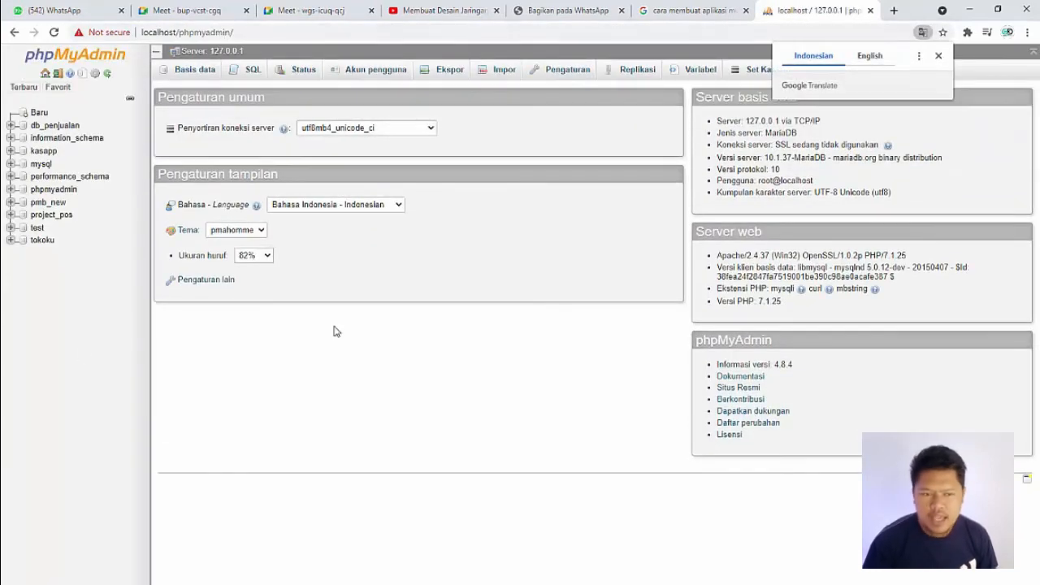
{"action": "left_click", "coordinate": [938, 57]}
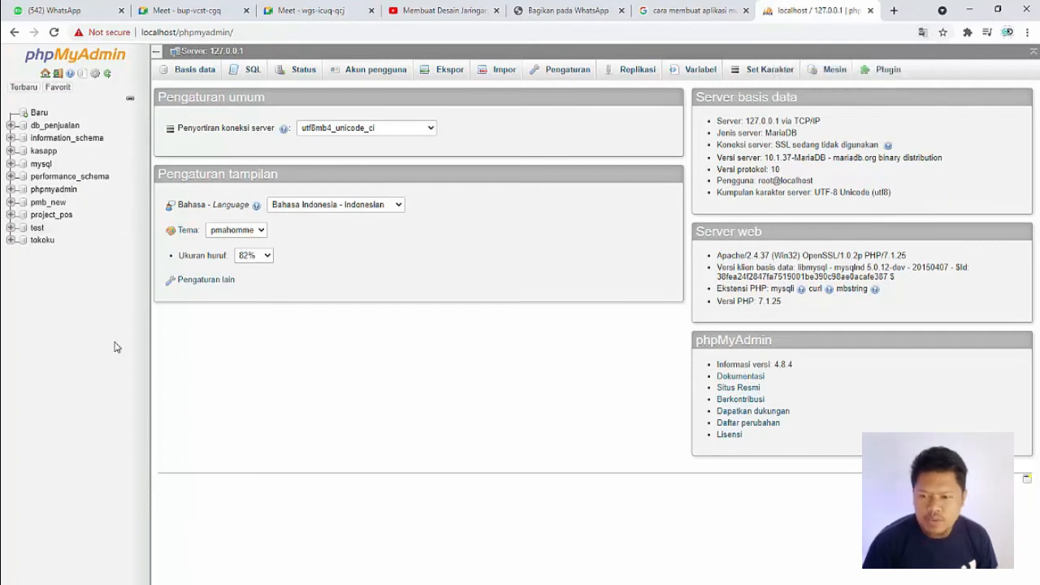
Step: Create a new database named toko10 with the default latin1_swedish_ci collation
{"action": "left_click", "coordinate": [39, 114]}
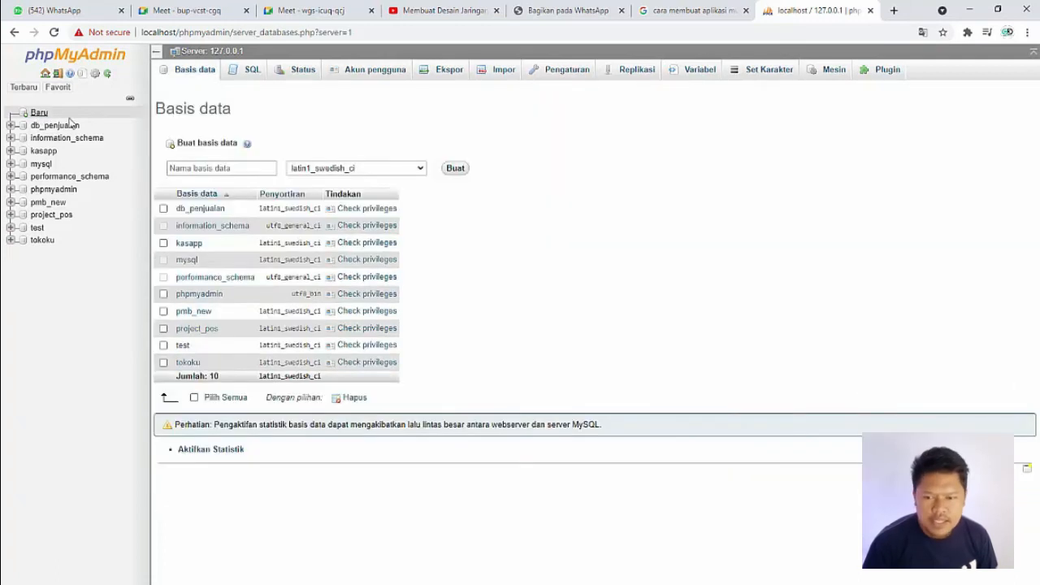
{"action": "left_click", "coordinate": [214, 168]}
{"action": "type", "text": "toko10"}
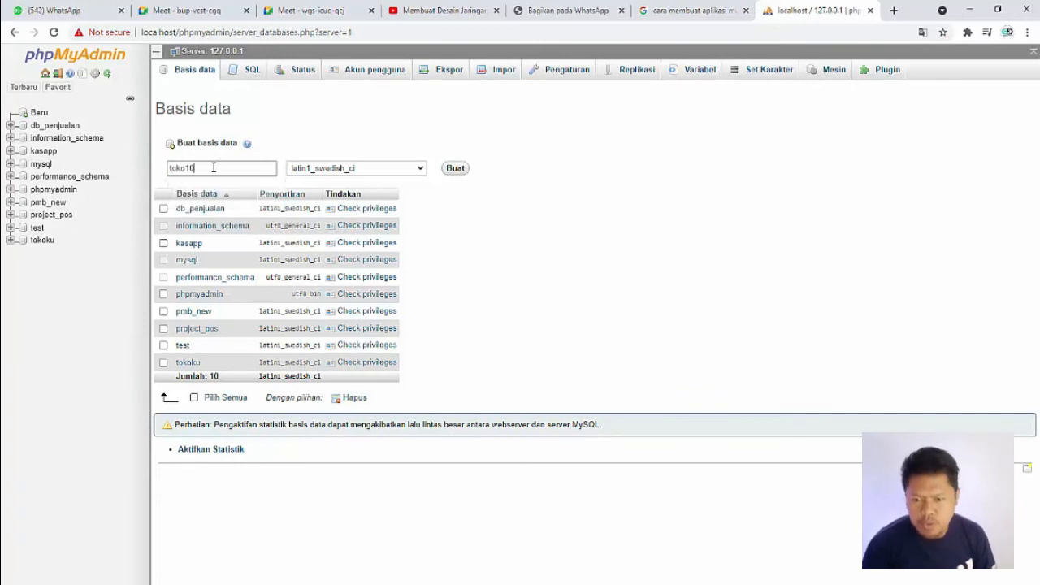
{"action": "left_click", "coordinate": [464, 172]}
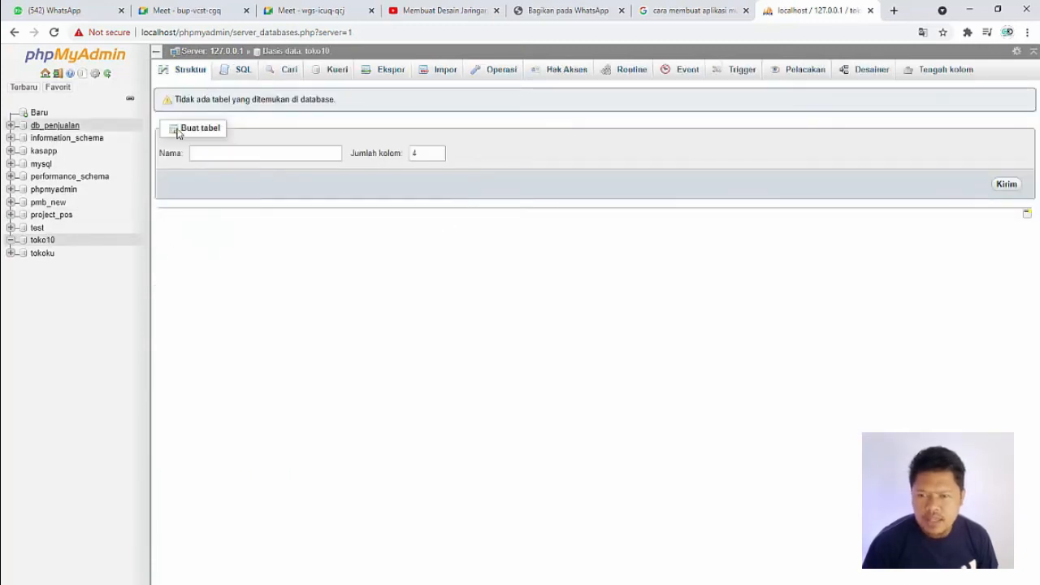
Step: Open the WordPress setup at localhost/toko10 in a new browser tab
{"action": "left_click", "coordinate": [892, 12]}
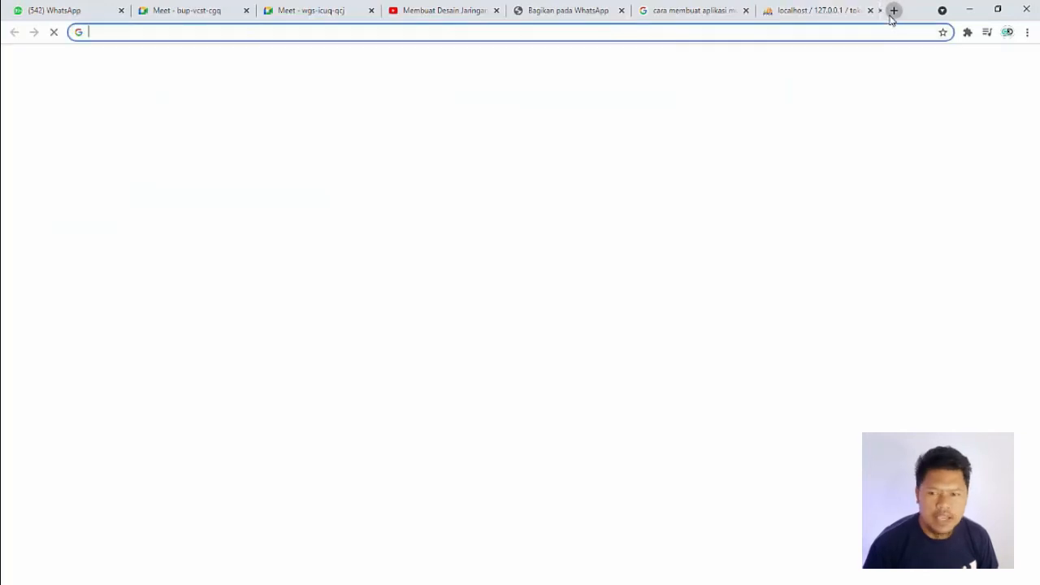
{"action": "type", "text": "localhost"}
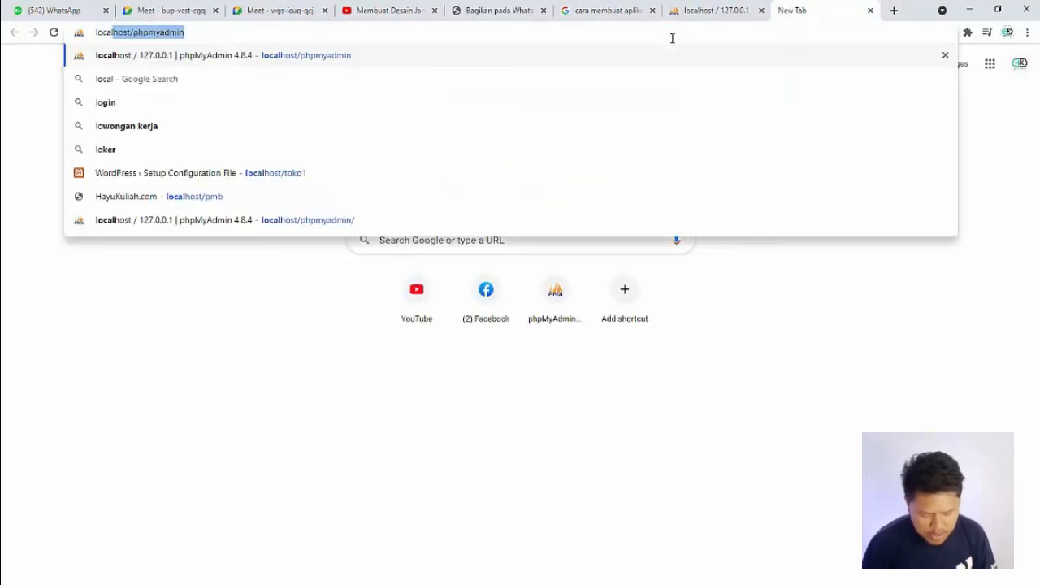
{"action": "type", "text": "/toko"}
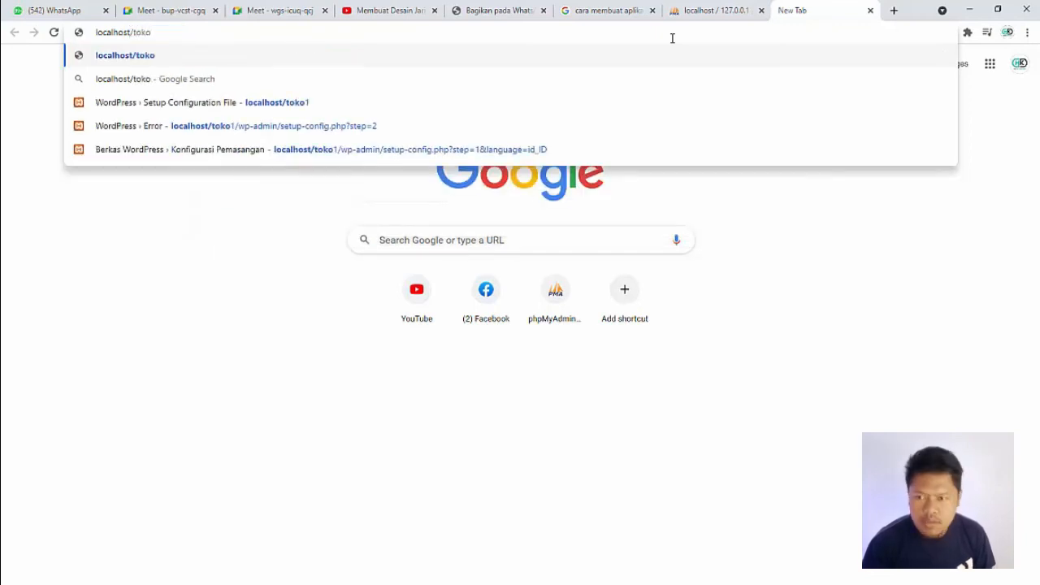
{"action": "type", "text": "10"}
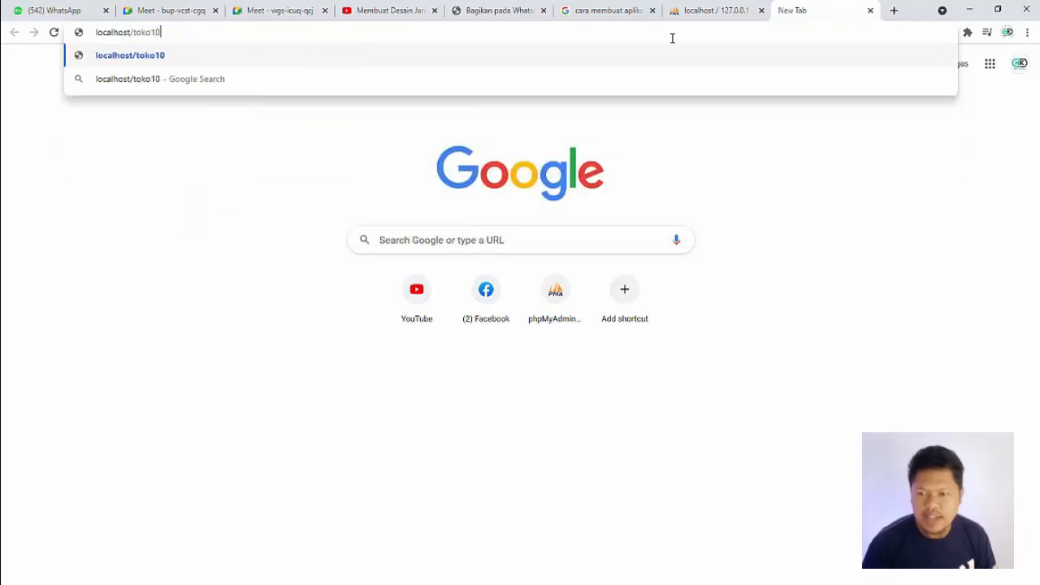
{"action": "key", "text": "Return"}
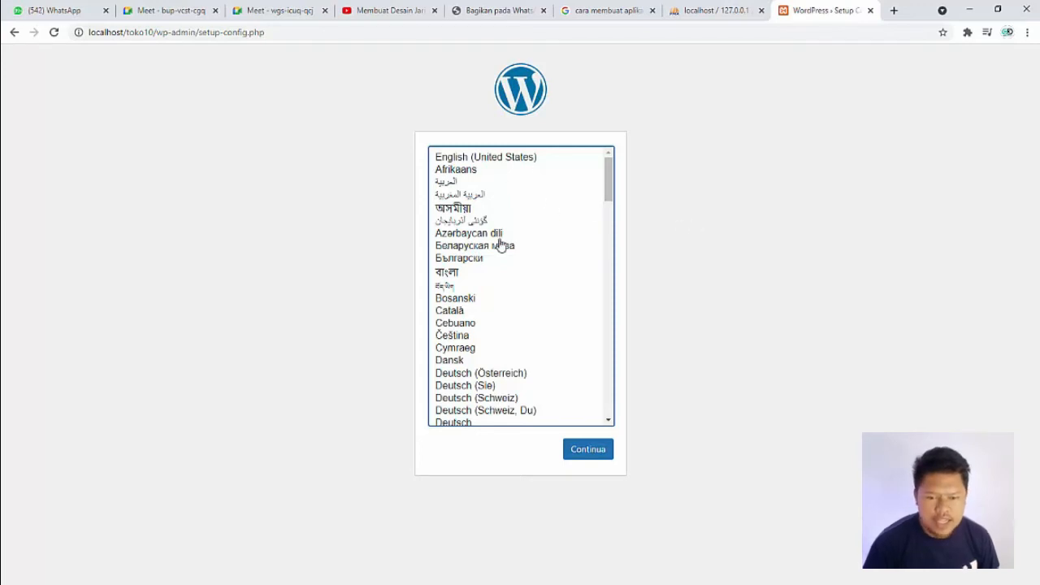
Step: Choose Bahasa Indonesia as the WordPress language and continue past the welcome page to the database connection form
{"action": "left_click_drag", "start_coordinate": [608, 187], "coordinate": [609, 271]}
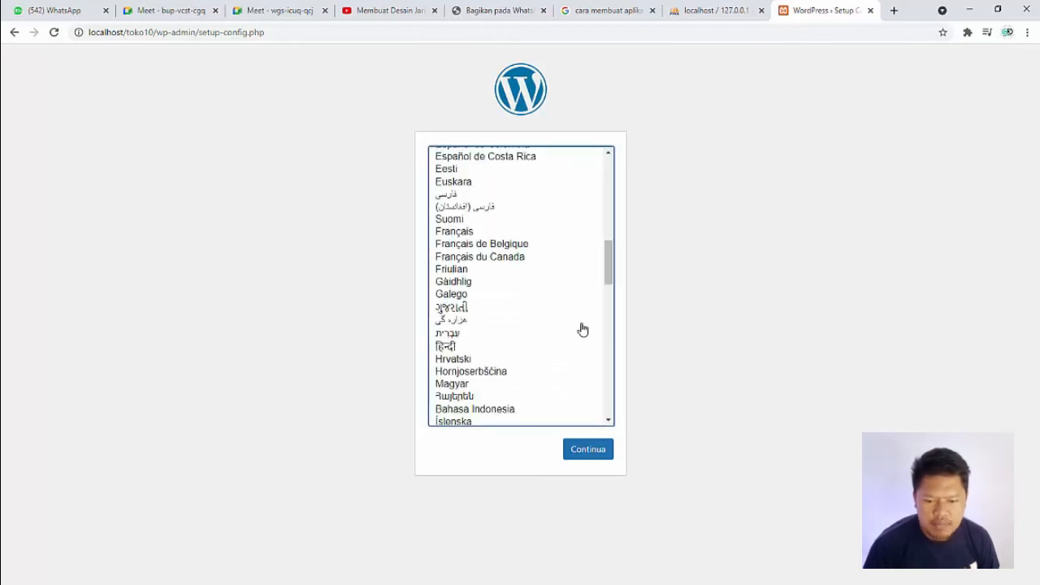
{"action": "left_click", "coordinate": [495, 410]}
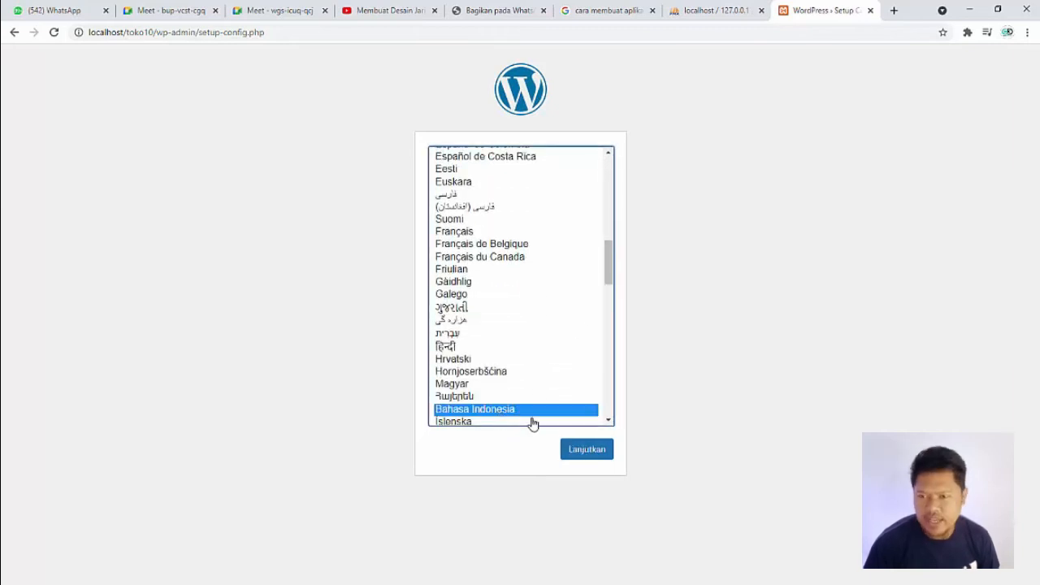
{"action": "left_click", "coordinate": [579, 452]}
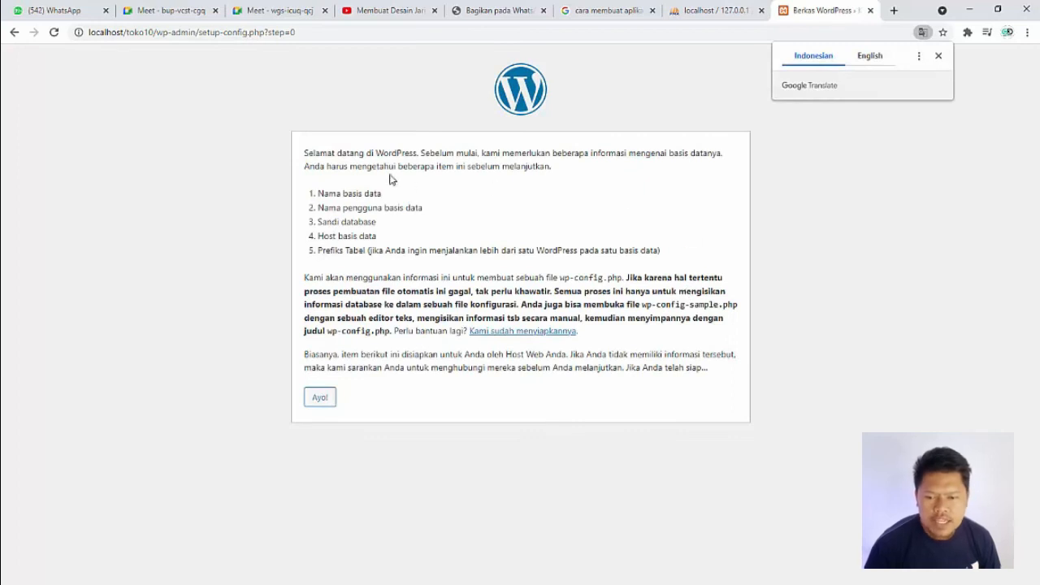
{"action": "left_click_drag", "start_coordinate": [353, 153], "coordinate": [379, 155]}
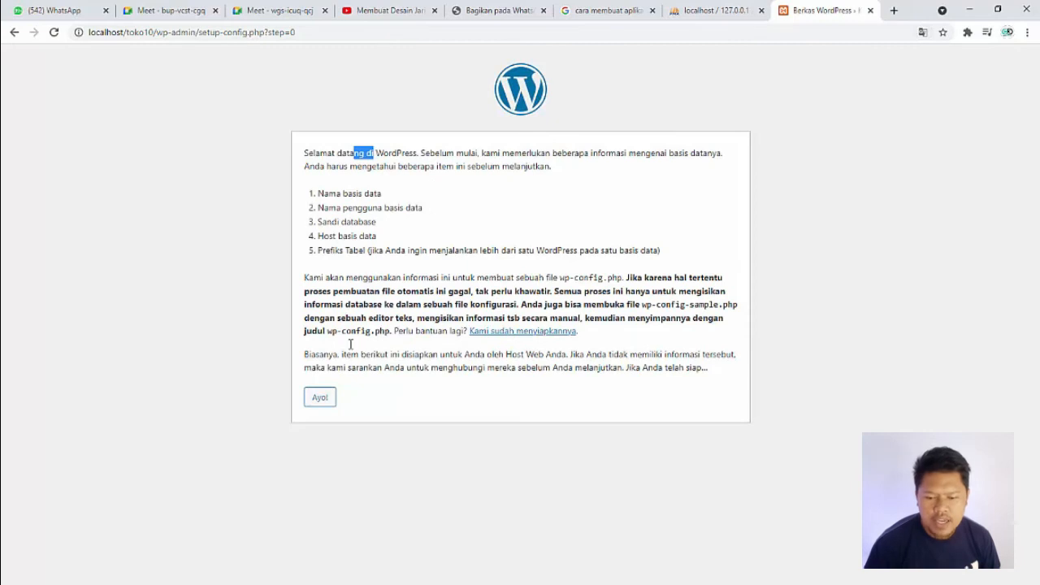
{"action": "left_click", "coordinate": [320, 400]}
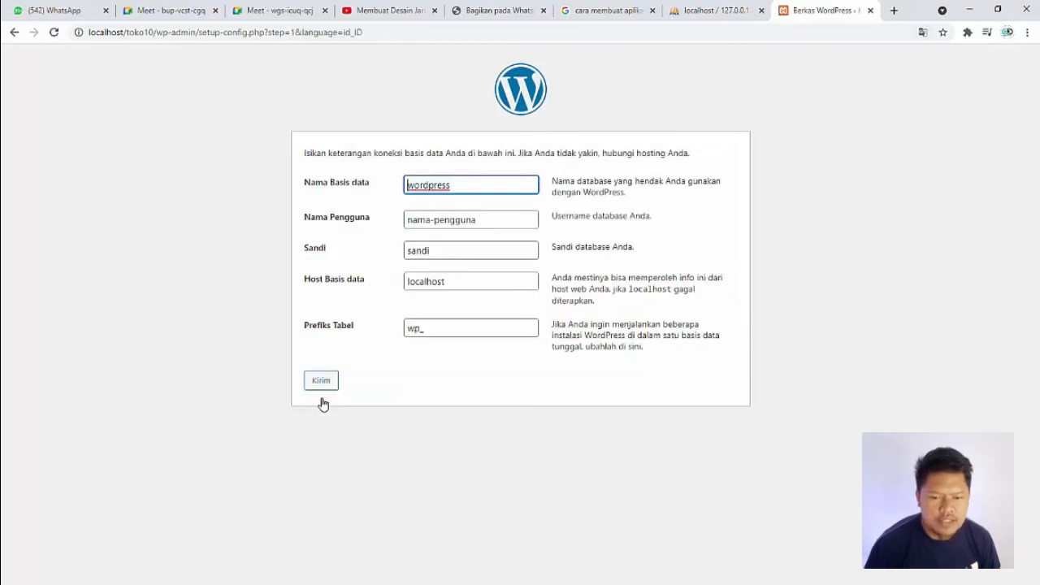
Step: Replace the default database name in the connection form with toko10, checking the name in phpMyAdmin
{"action": "double_click", "coordinate": [449, 185]}
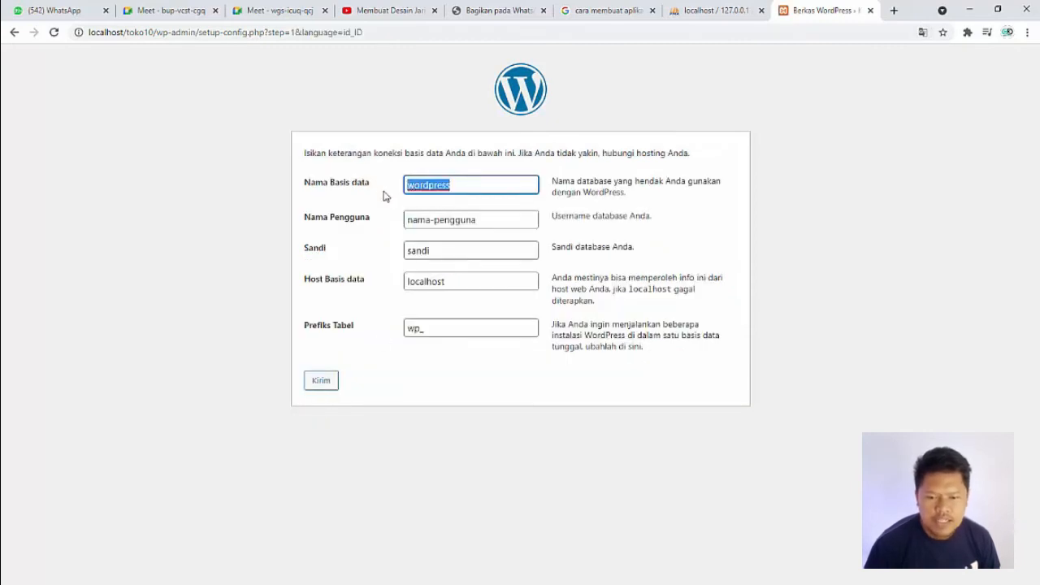
{"action": "key", "text": "BackSpace"}
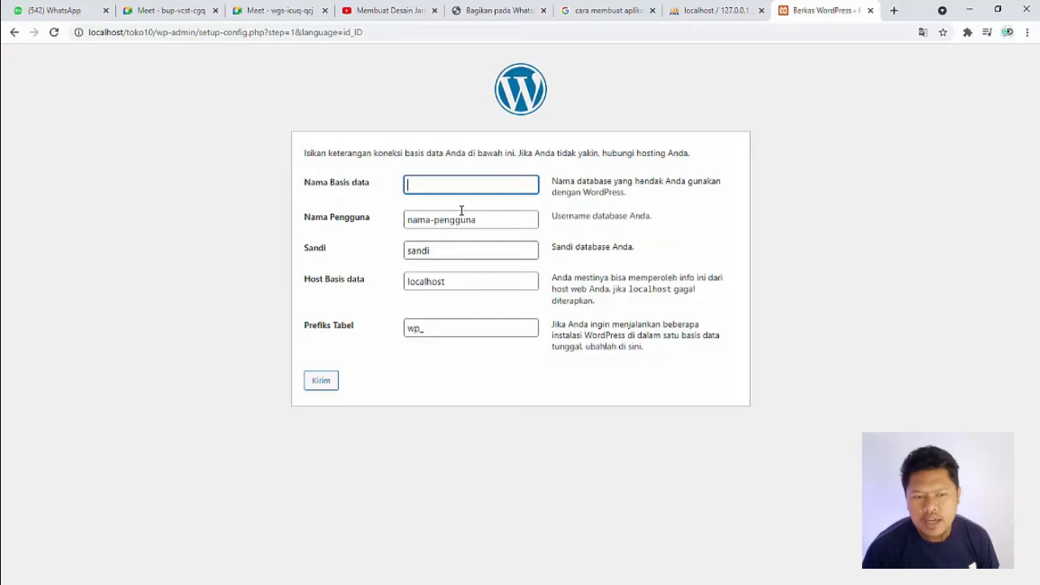
{"action": "left_click", "coordinate": [703, 9]}
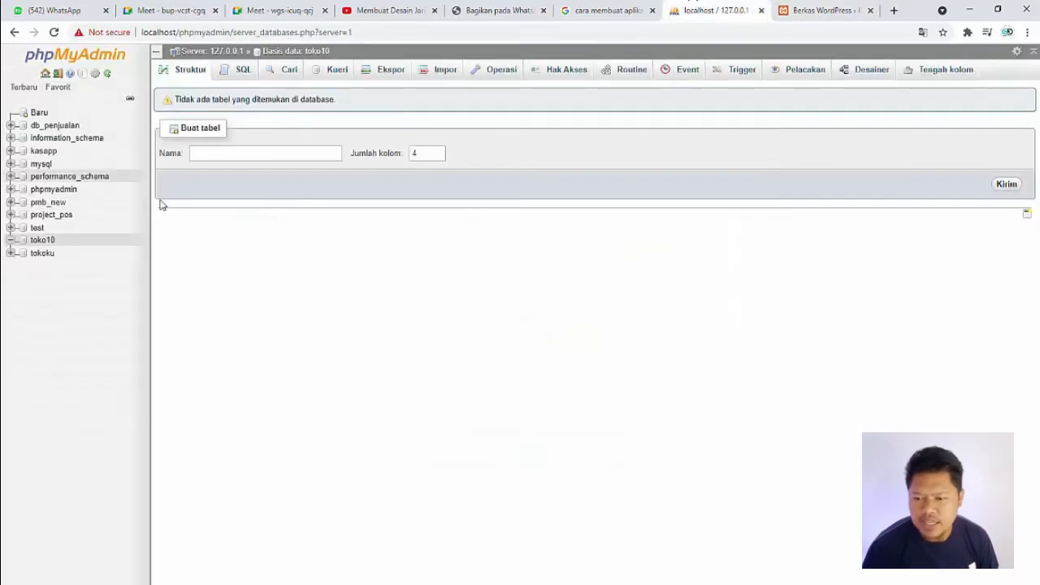
{"action": "left_click", "coordinate": [790, 8]}
{"action": "left_click", "coordinate": [421, 183]}
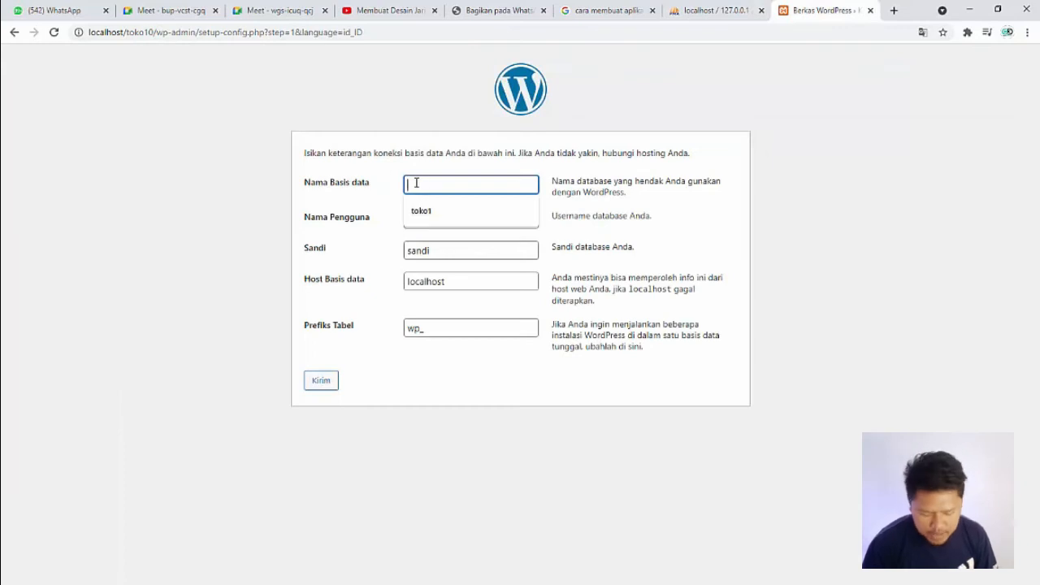
{"action": "type", "text": "ttoko10"}
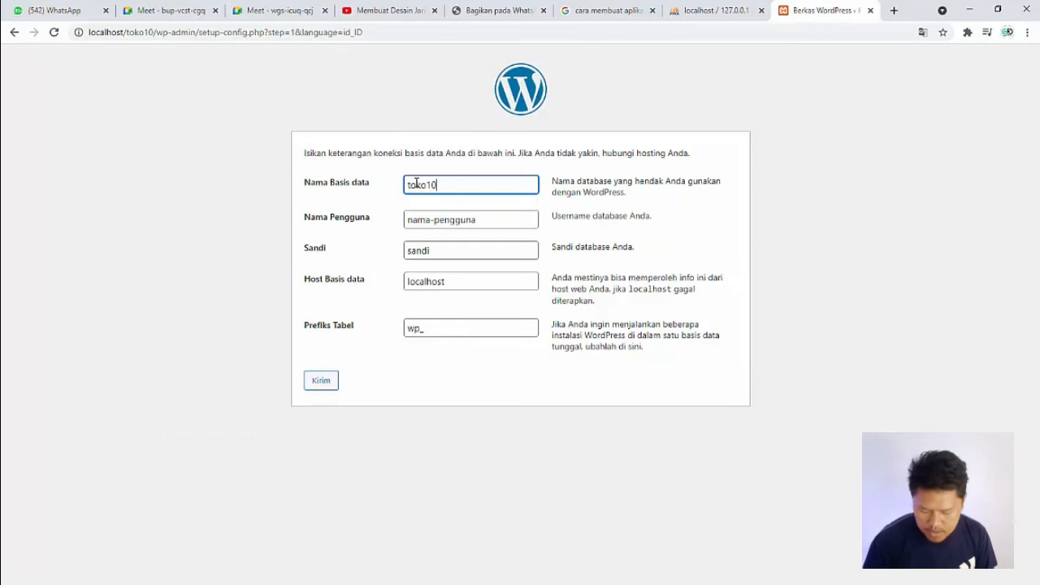
Step: Set the database username to root, leave the database password empty, and submit the connection details
{"action": "key", "text": "Tab"}
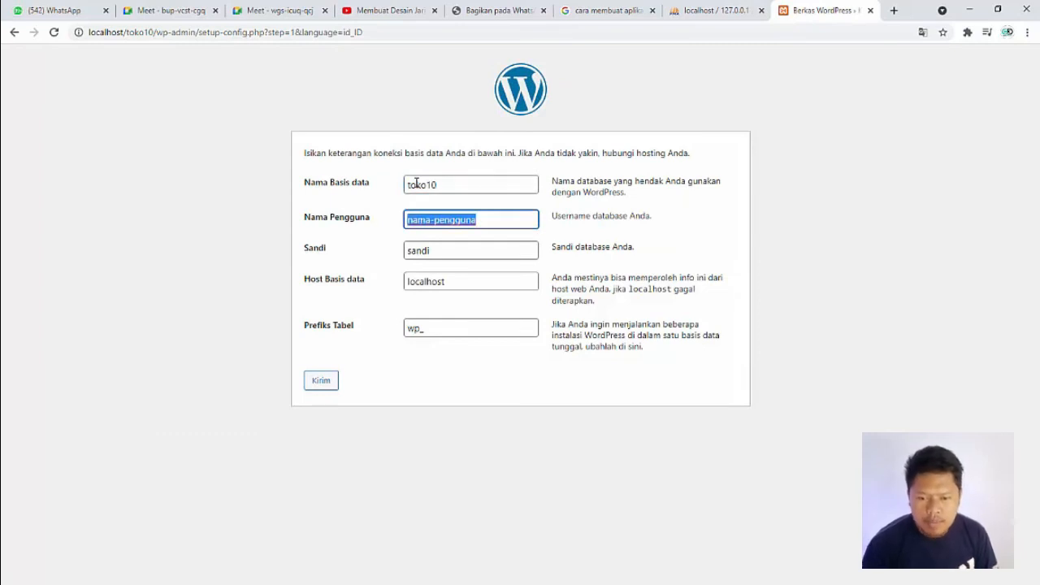
{"action": "type", "text": "root"}
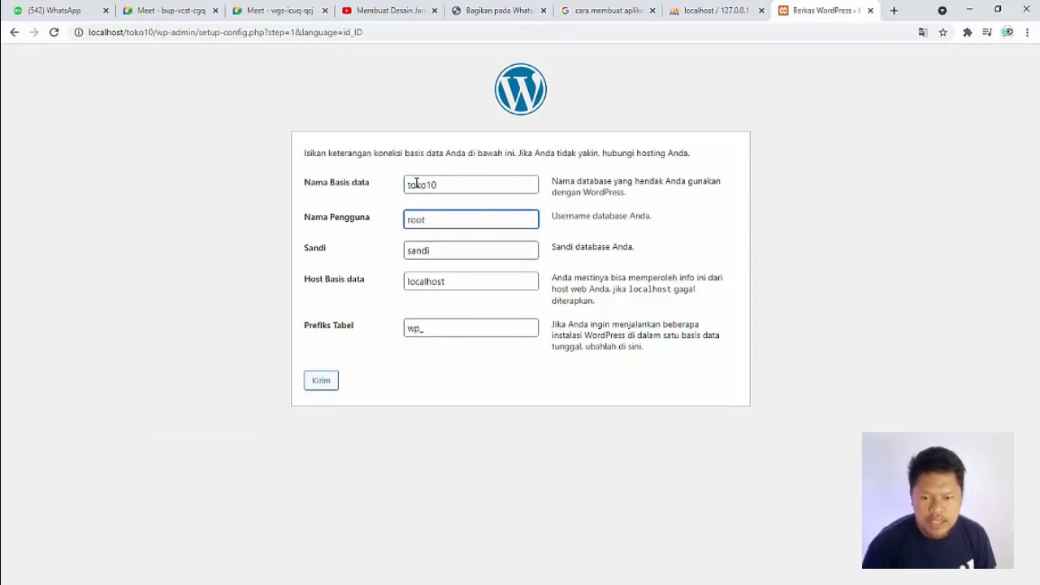
{"action": "key", "text": "Tab"}
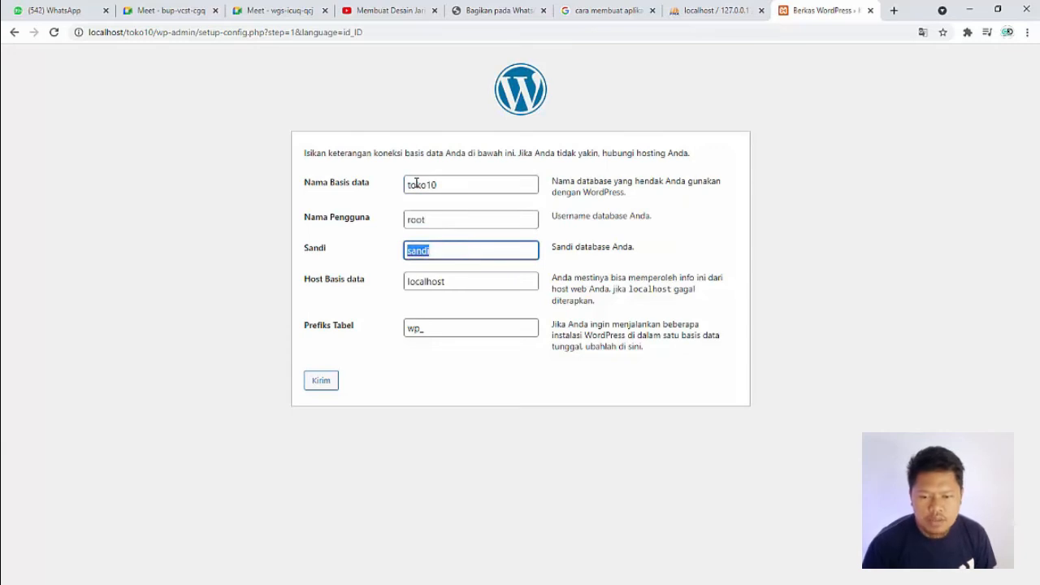
{"action": "key", "text": "BackSpace"}
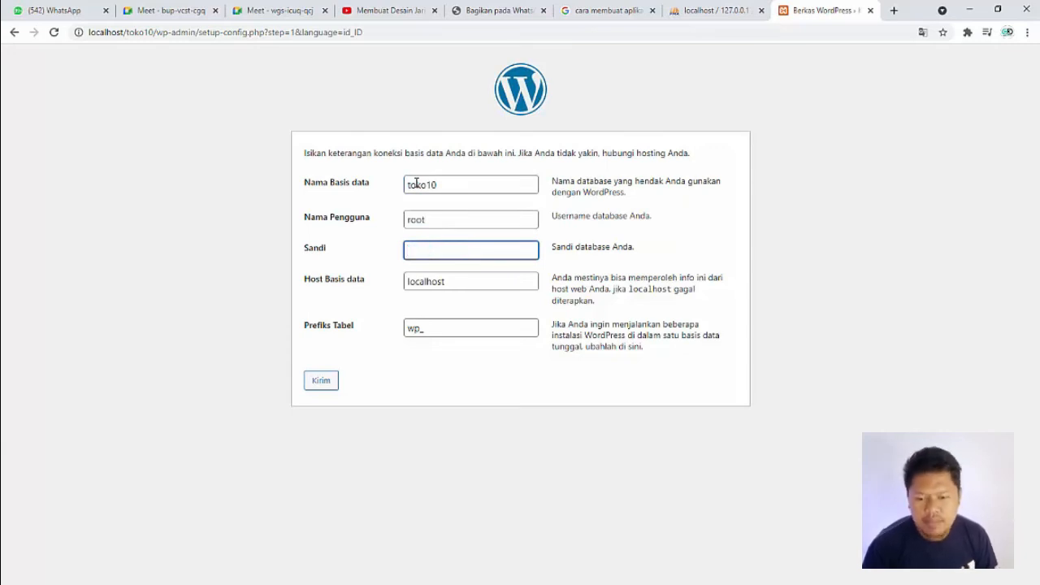
{"action": "key", "text": "Tab"}
{"action": "key", "text": "Tab"}
{"action": "key", "text": "Tab"}
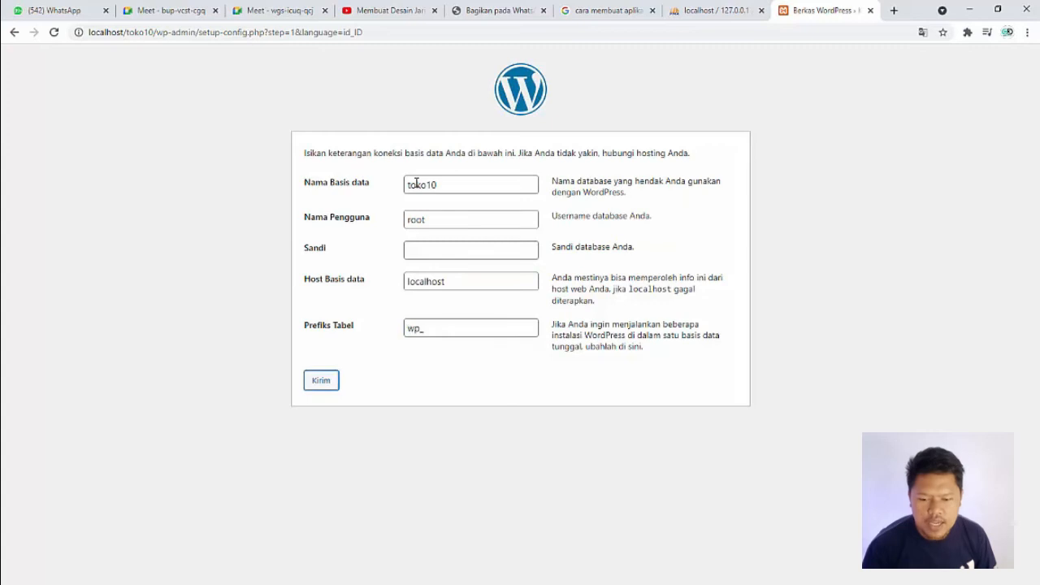
{"action": "left_click", "coordinate": [322, 383]}
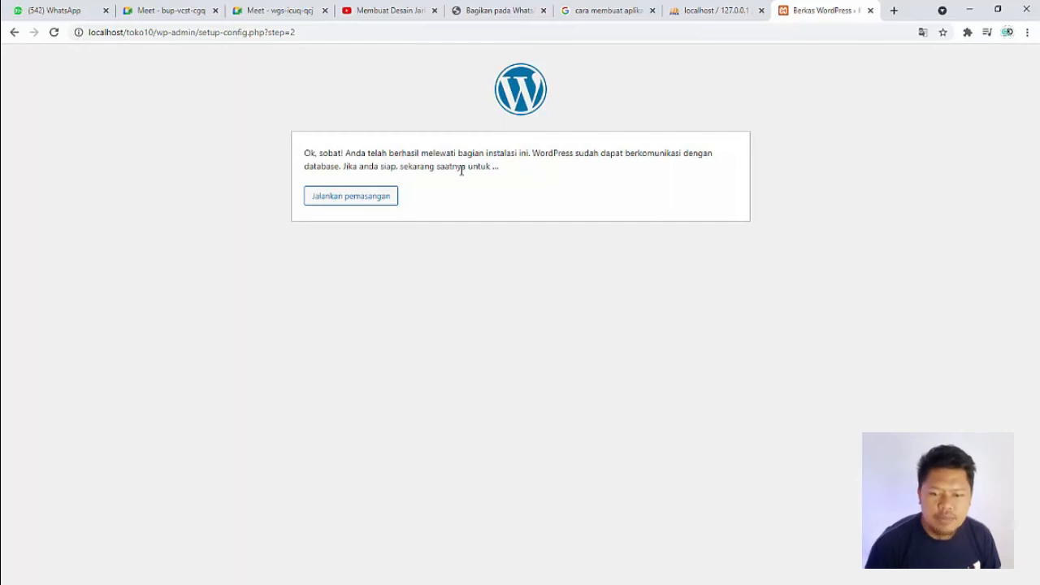
Step: Run the WordPress installation and enter Toko 10 as the site title and admin as the username
{"action": "left_click", "coordinate": [356, 200]}
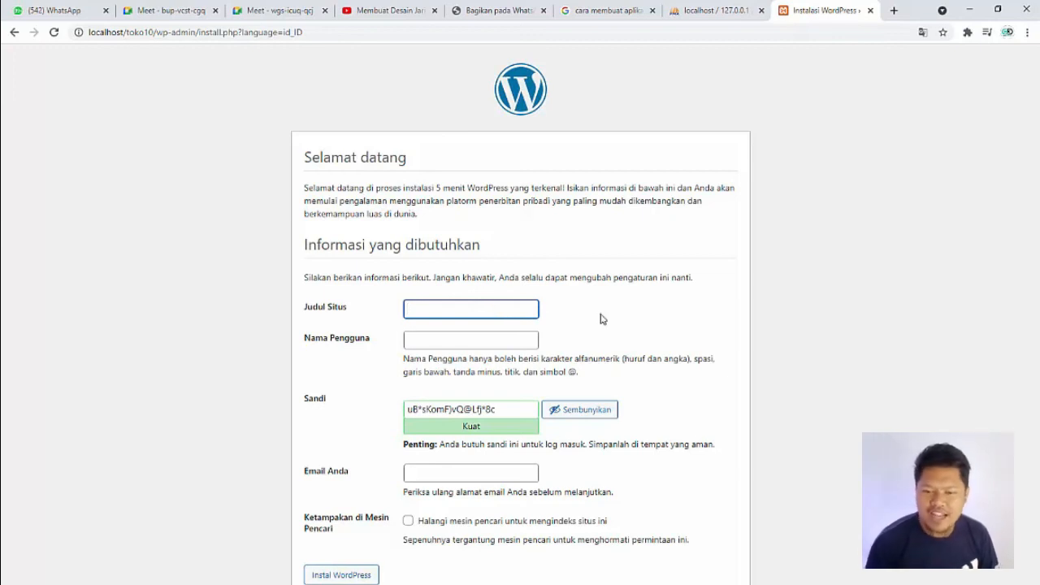
{"action": "type", "text": "Toko"}
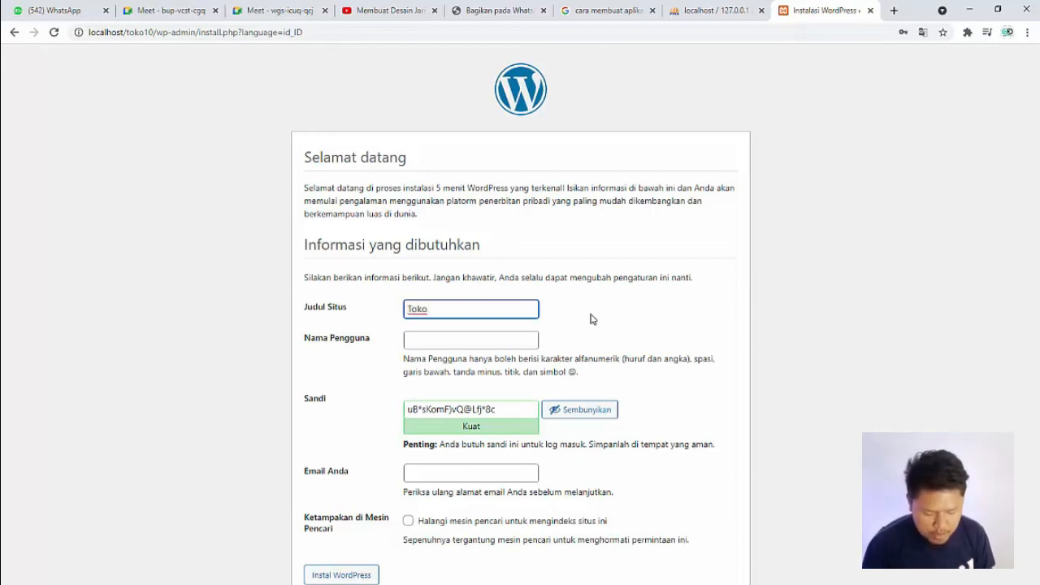
{"action": "type", "text": " 10"}
{"action": "key", "text": "Tab"}
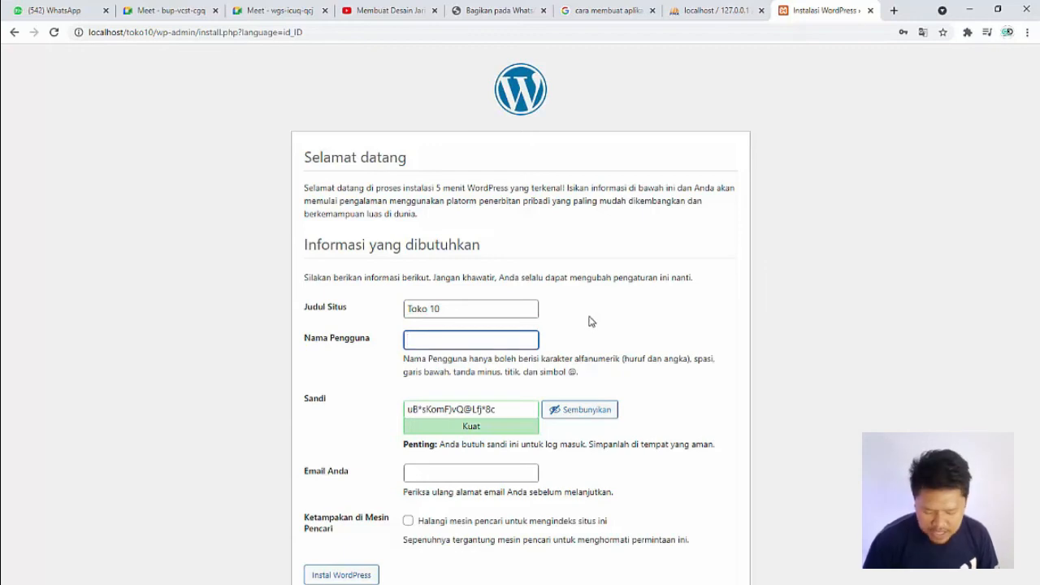
{"action": "type", "text": "admin"}
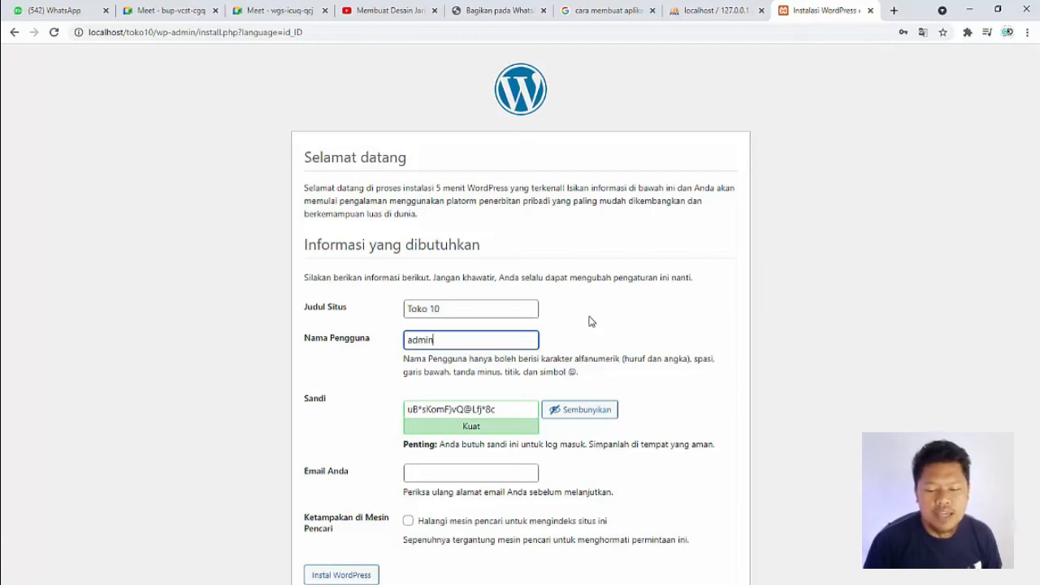
Step: Replace the generated password with the chosen administrator password and copy it for signing in
{"action": "key", "text": "Tab"}
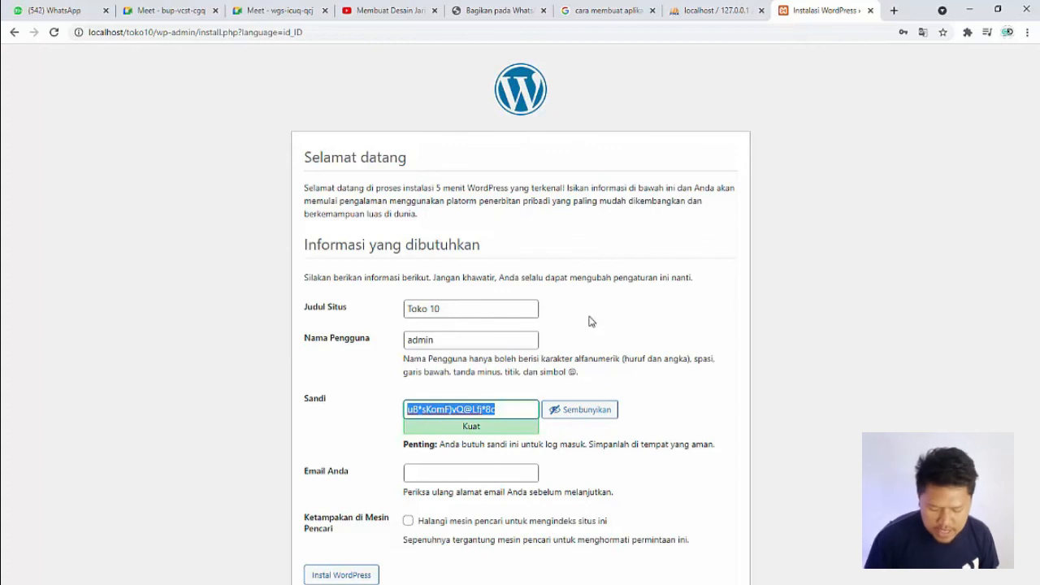
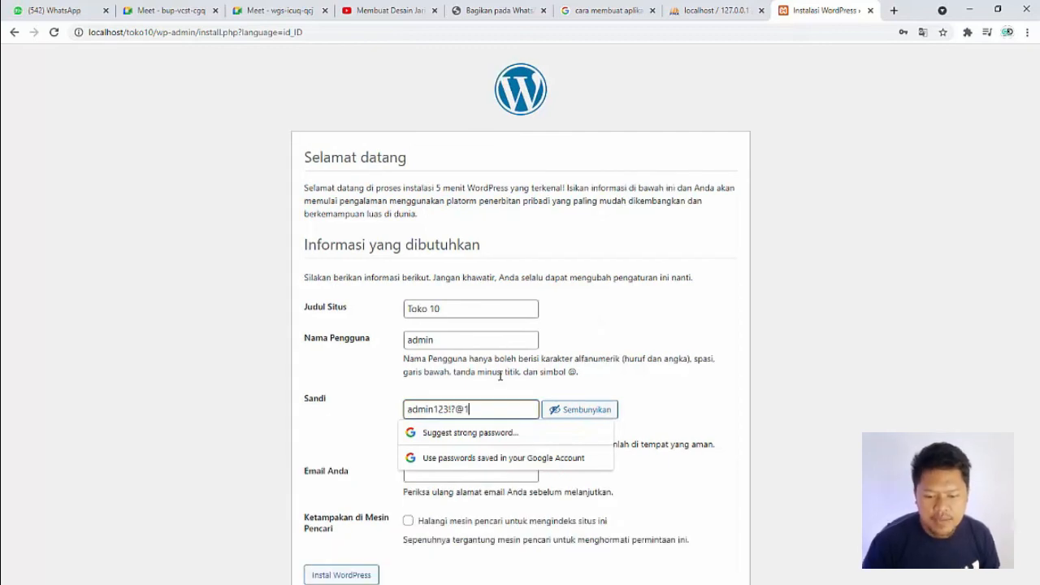
{"action": "left_click_drag", "start_coordinate": [490, 409], "coordinate": [288, 416]}
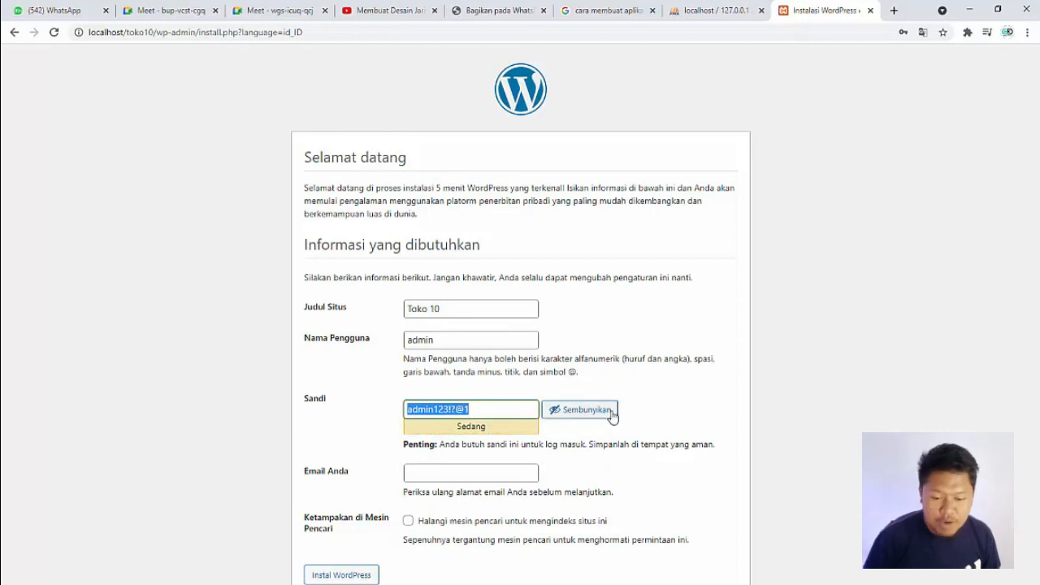
Step: Enter the administrator's email address, install WordPress, and dismiss the browser's offer to save the password
{"action": "left_click", "coordinate": [474, 473]}
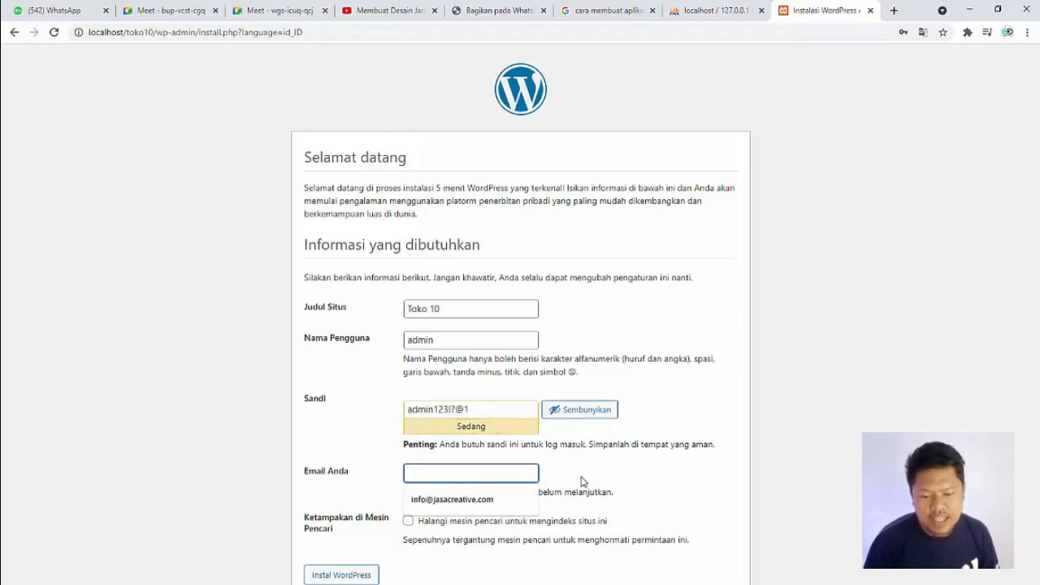
{"action": "left_click", "coordinate": [583, 465]}
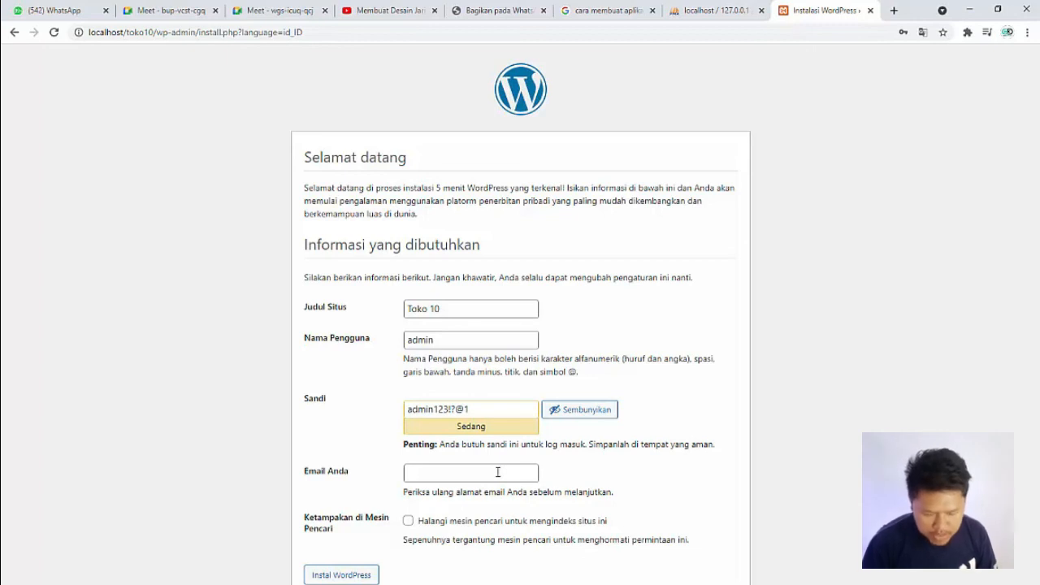
{"action": "left_click", "coordinate": [498, 472]}
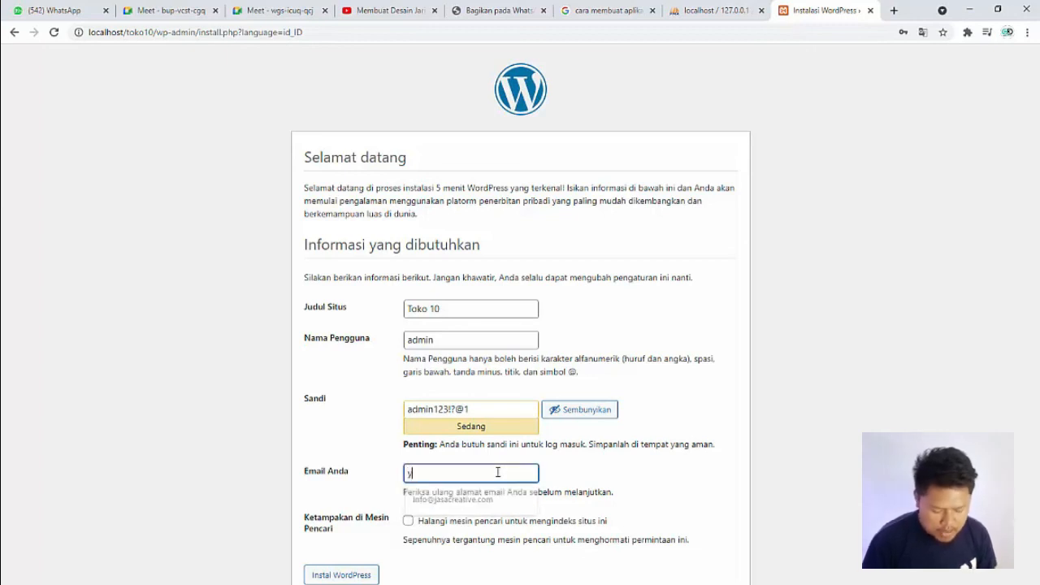
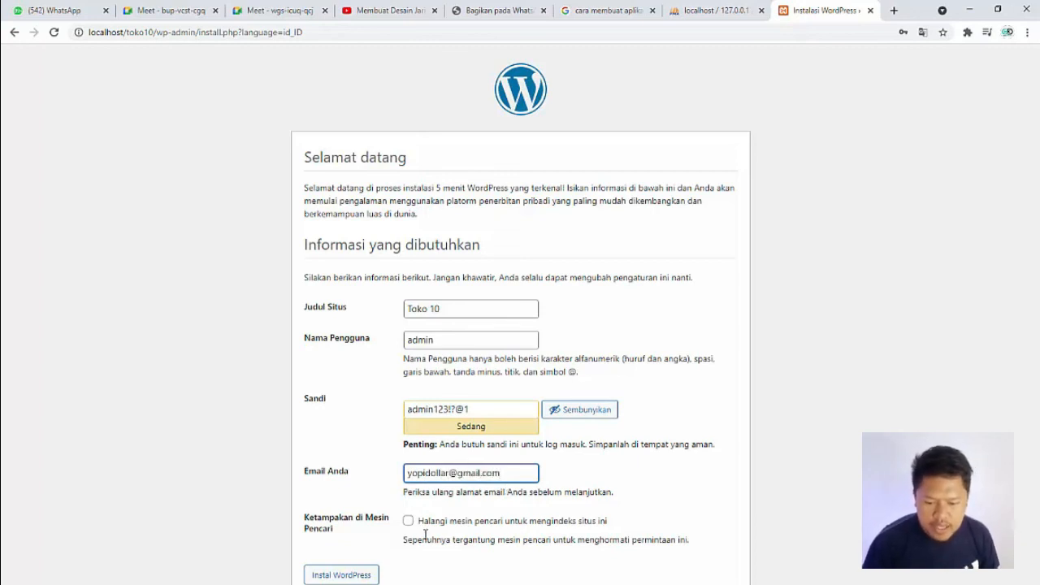
{"action": "left_click", "coordinate": [360, 575]}
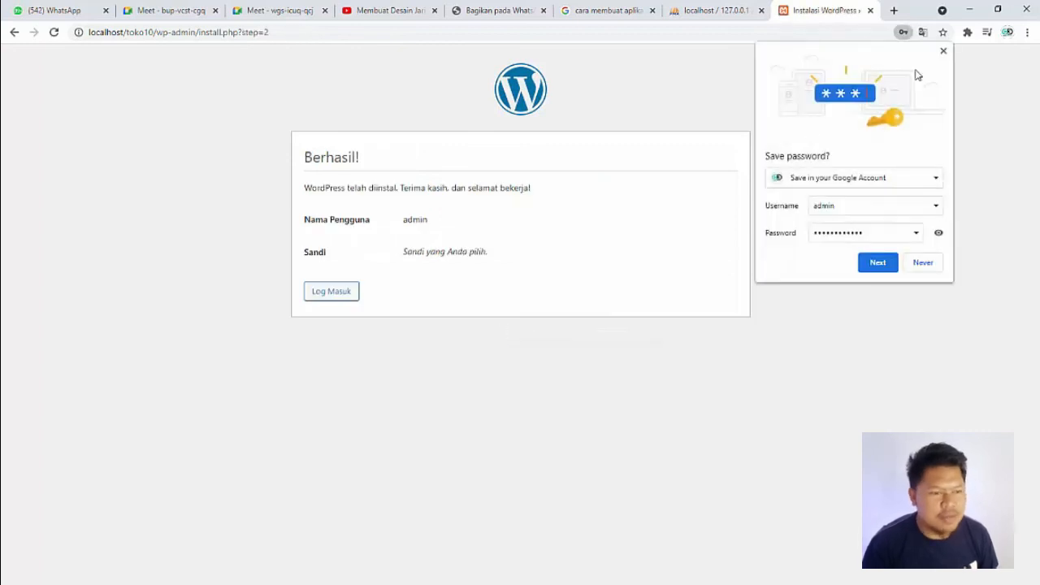
{"action": "left_click", "coordinate": [944, 52]}
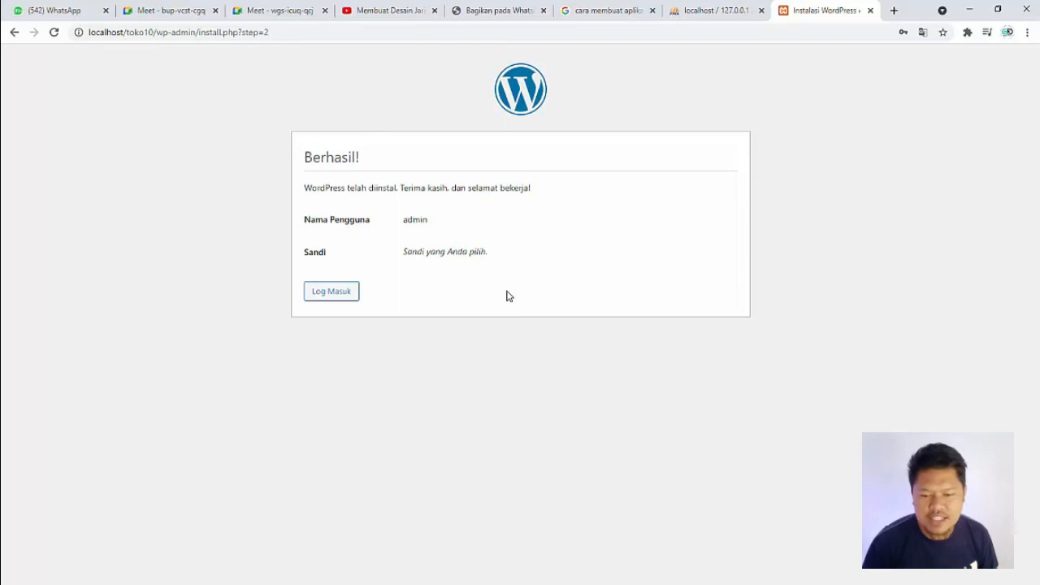
Step: Log in to WordPress as admin with the account password, and dismiss the browser's offer to save it
{"action": "left_click", "coordinate": [339, 295]}
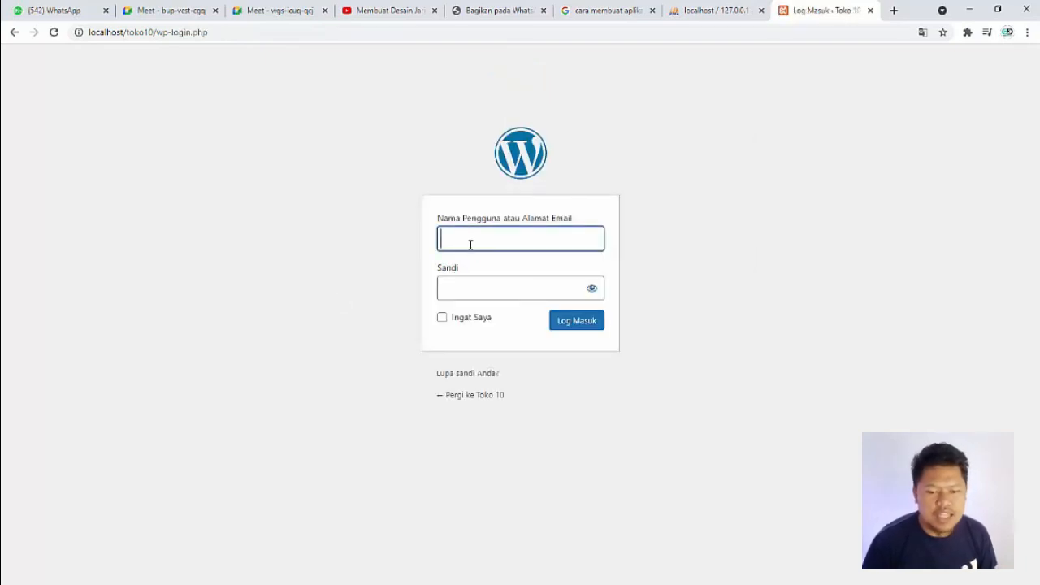
{"action": "type", "text": "admin"}
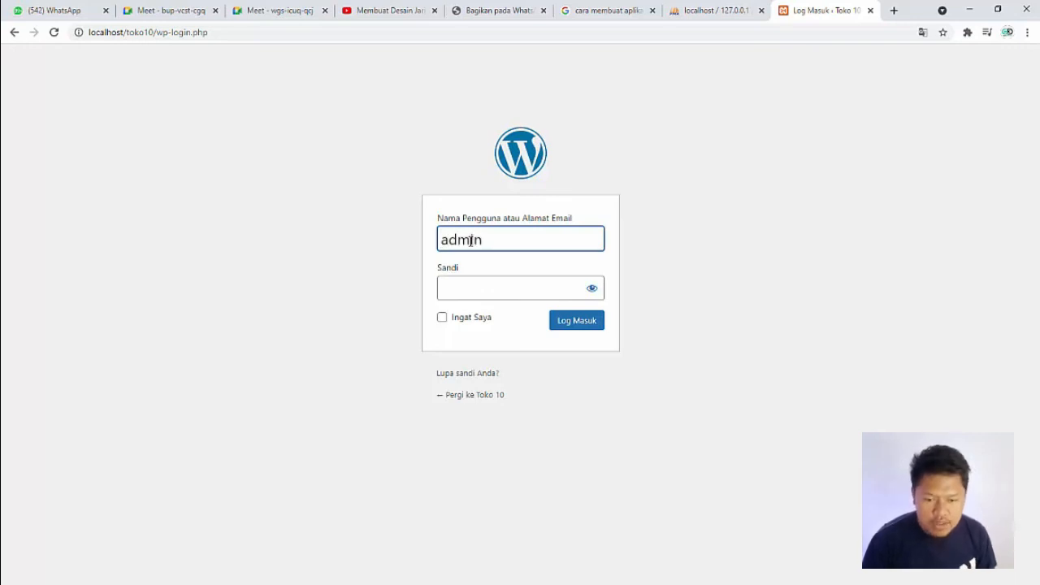
{"action": "key", "text": "Tab"}
{"action": "key", "text": "ctrl+v"}
{"action": "left_click", "coordinate": [593, 292]}
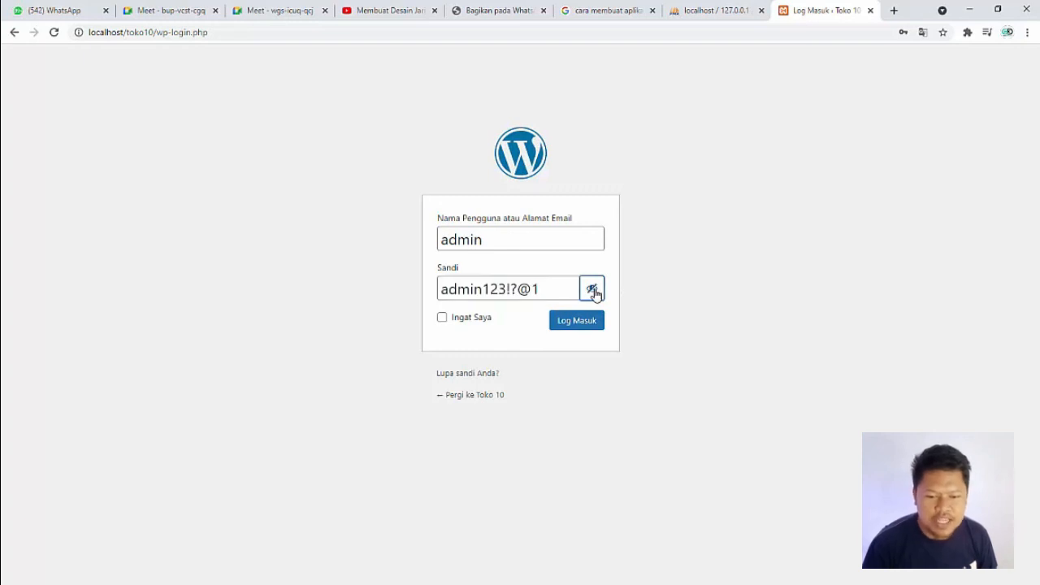
{"action": "left_click", "coordinate": [570, 322]}
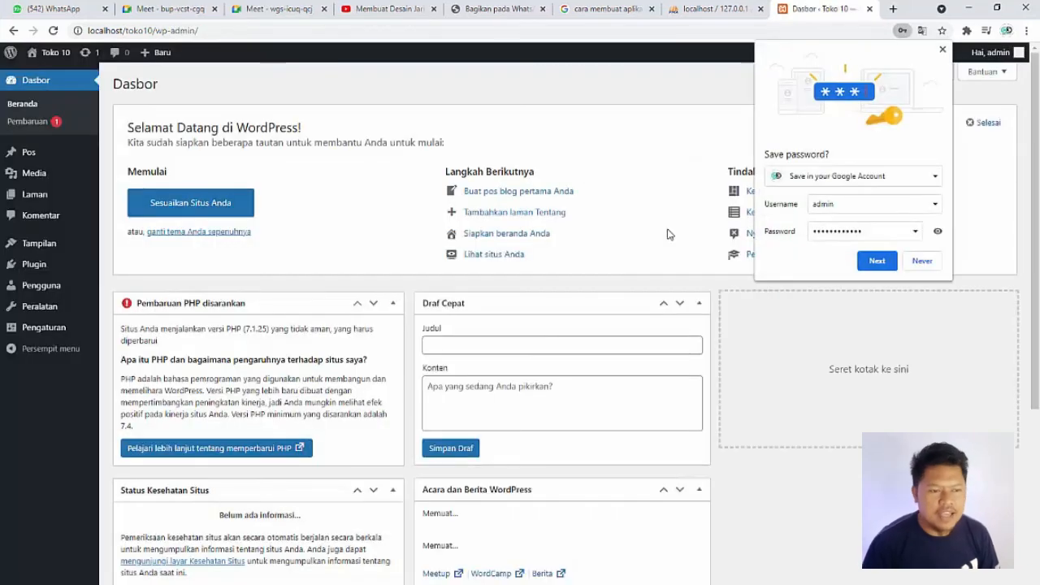
{"action": "left_click", "coordinate": [945, 54]}
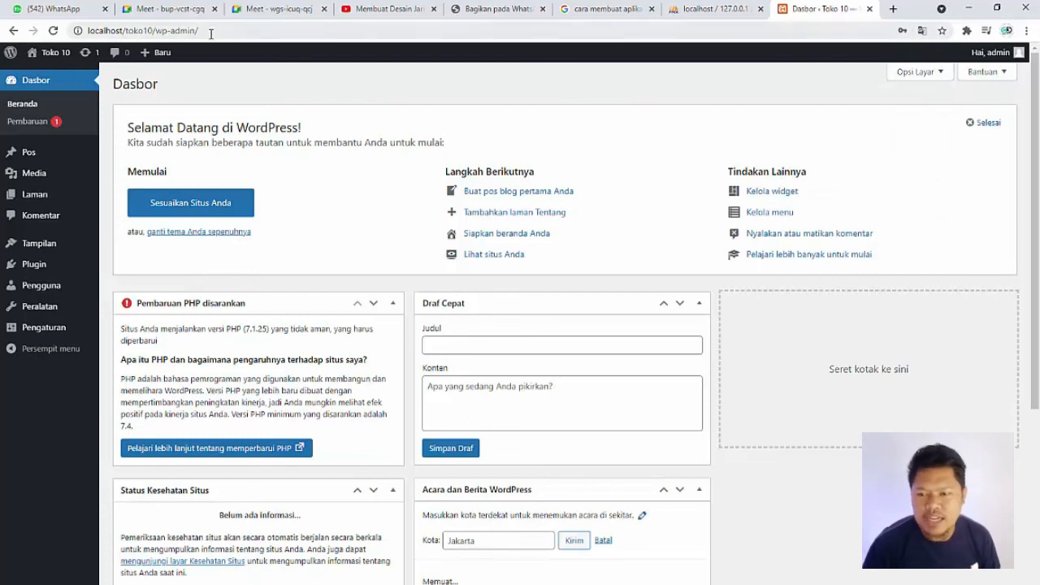
Step: Open the dashboard's web address localhost/toko10/wp-admin/ for editing at its end
{"action": "left_click", "coordinate": [76, 24]}
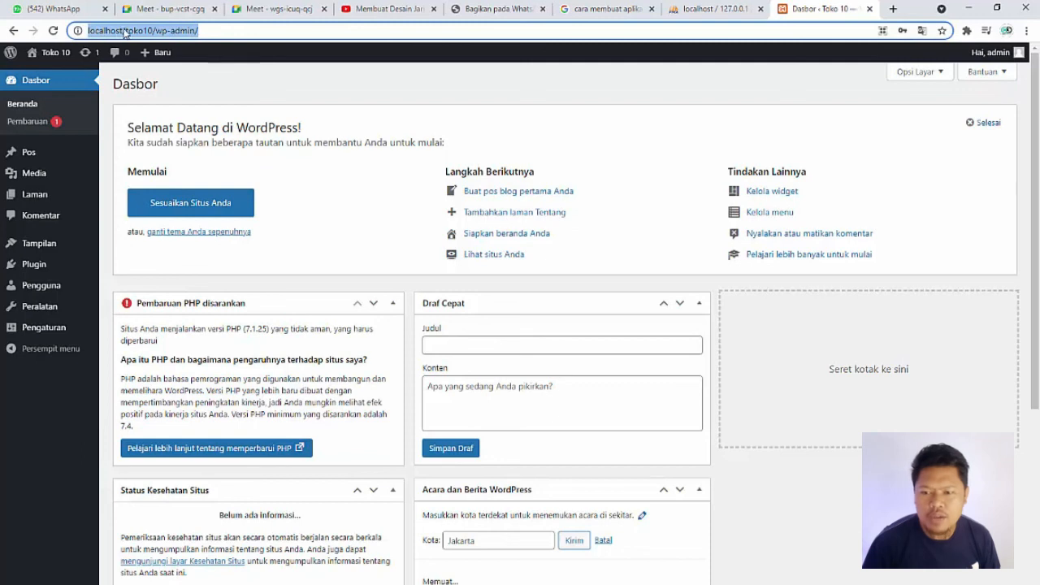
{"action": "left_click", "coordinate": [209, 29]}
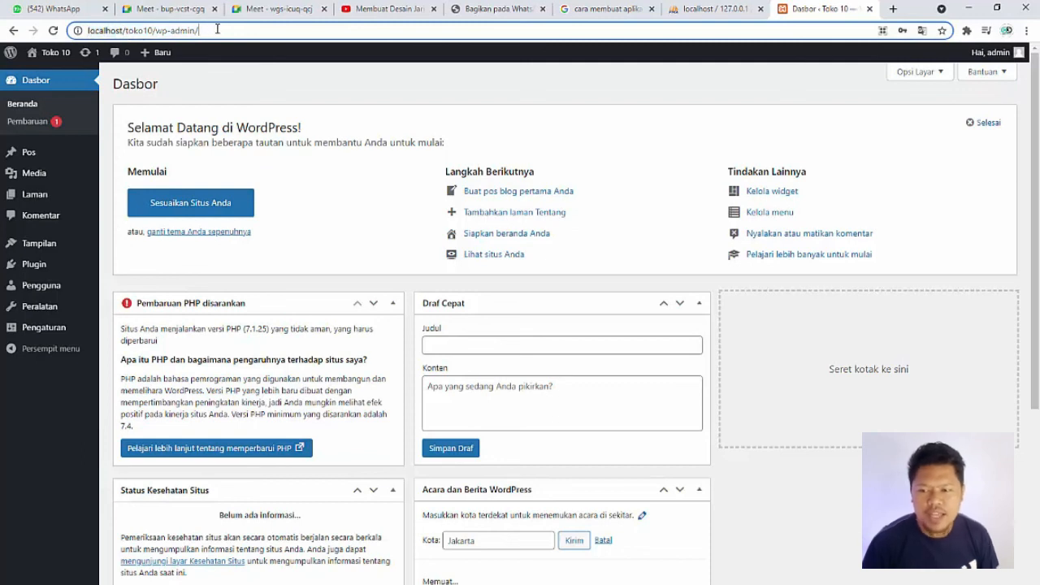